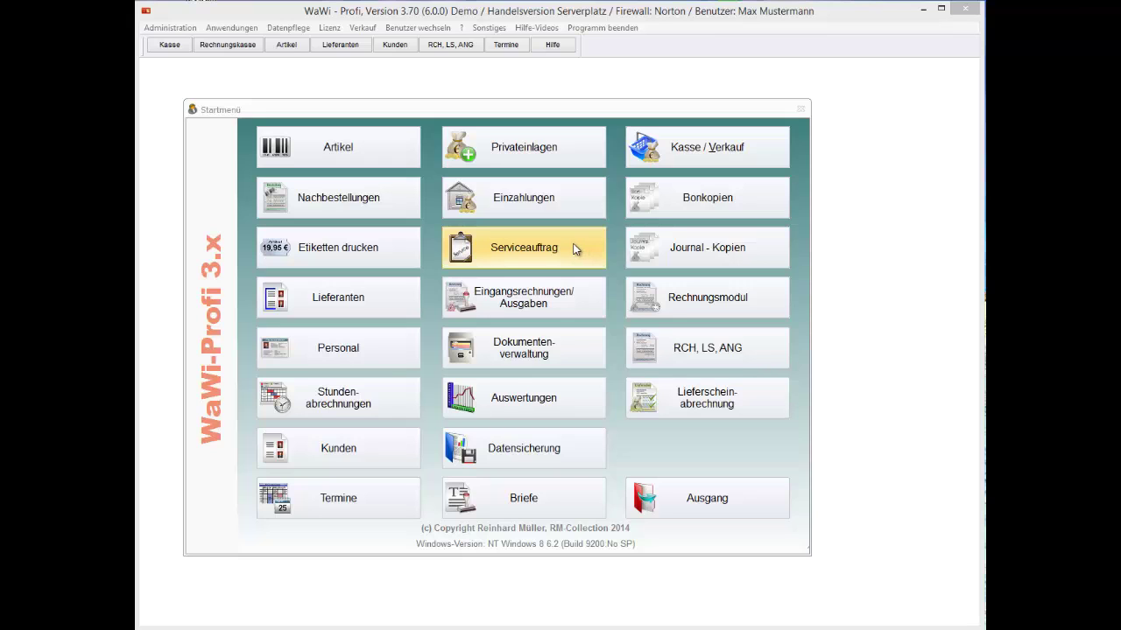
Open the service orders and start a new service order to reach the customer search.
left_click(561, 244)
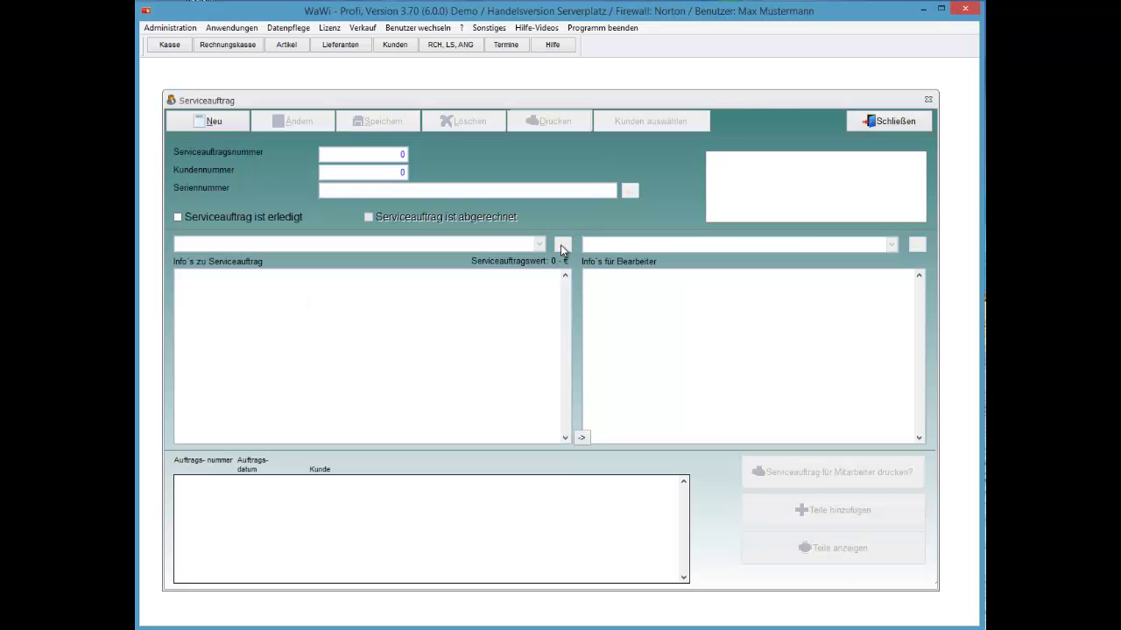
left_click(561, 246)
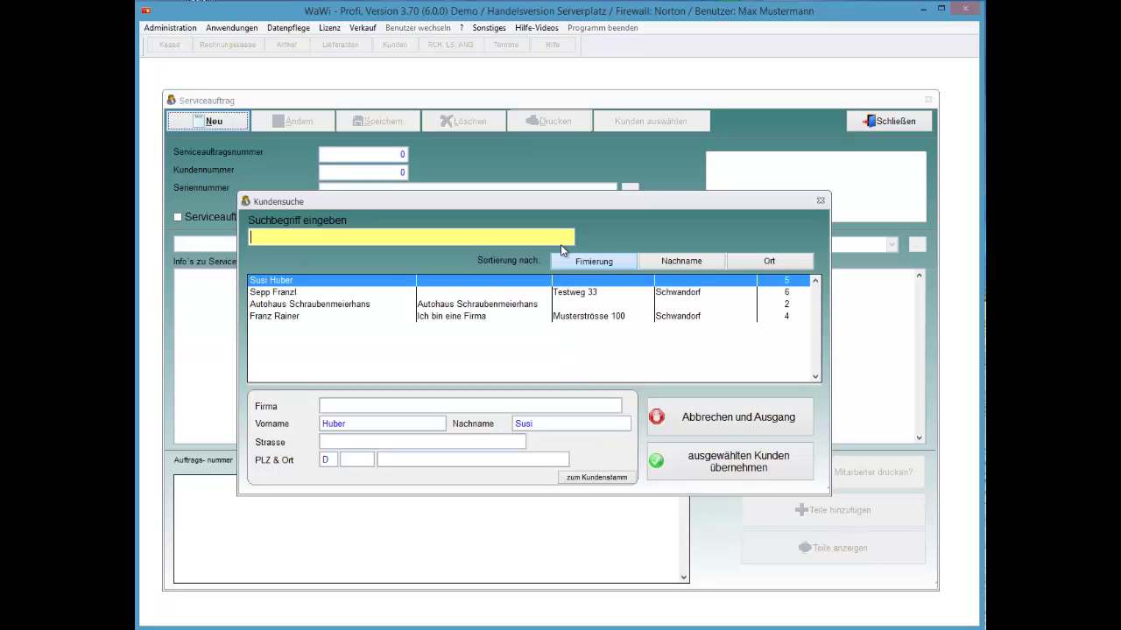
left_click(561, 251)
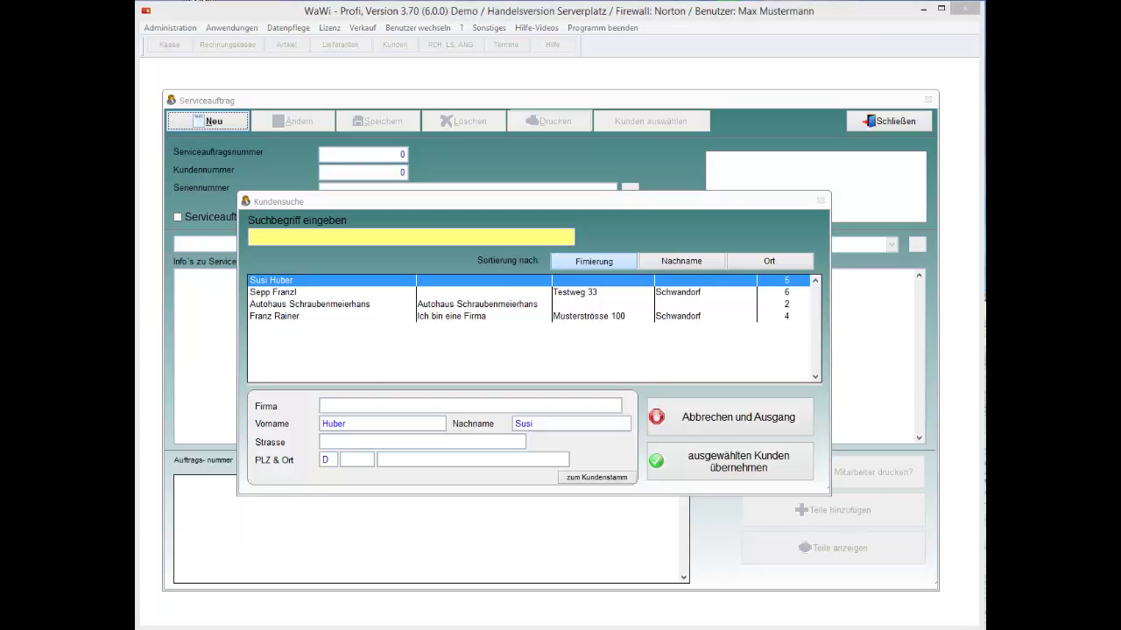
Look at the master record of Autohaus Schraubenmeierhans, close it and assign this customer to the new service order.
left_click(287, 305)
double_click(287, 306)
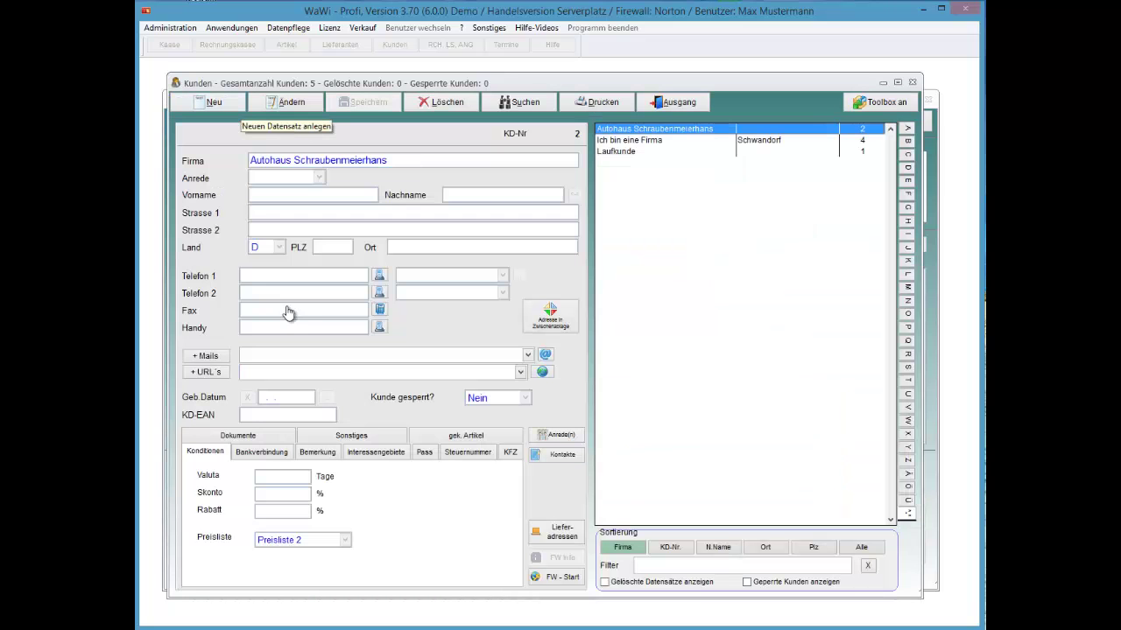
key("Escape")
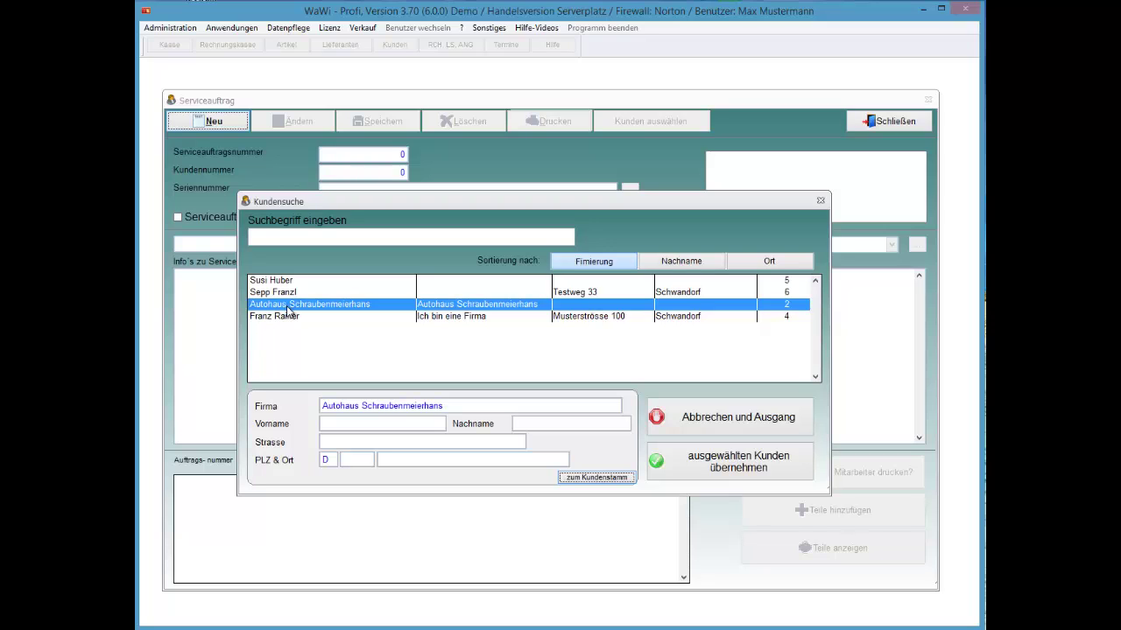
key("Return")
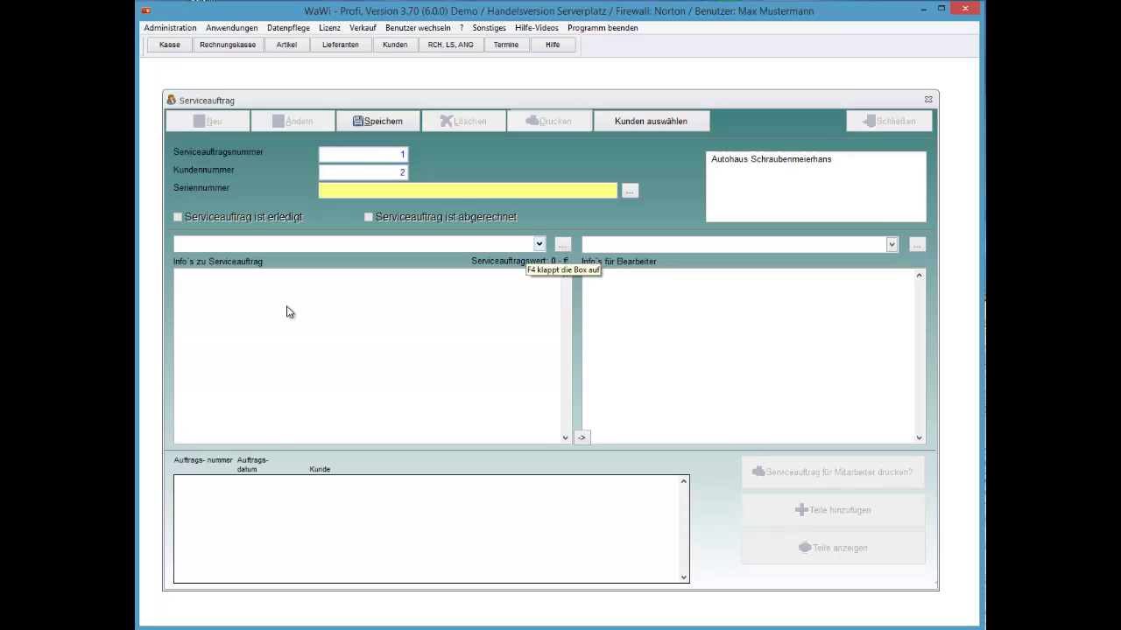
Review the standard texts defined for the service order info and close their definition dialog.
left_click(539, 245)
left_click(538, 244)
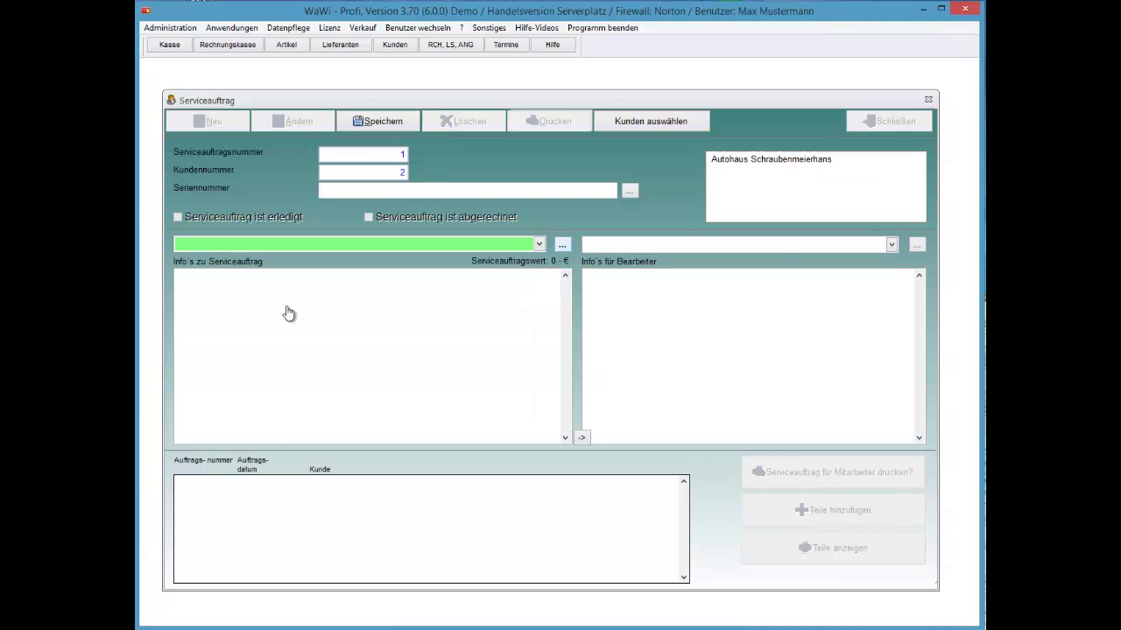
left_click(562, 245)
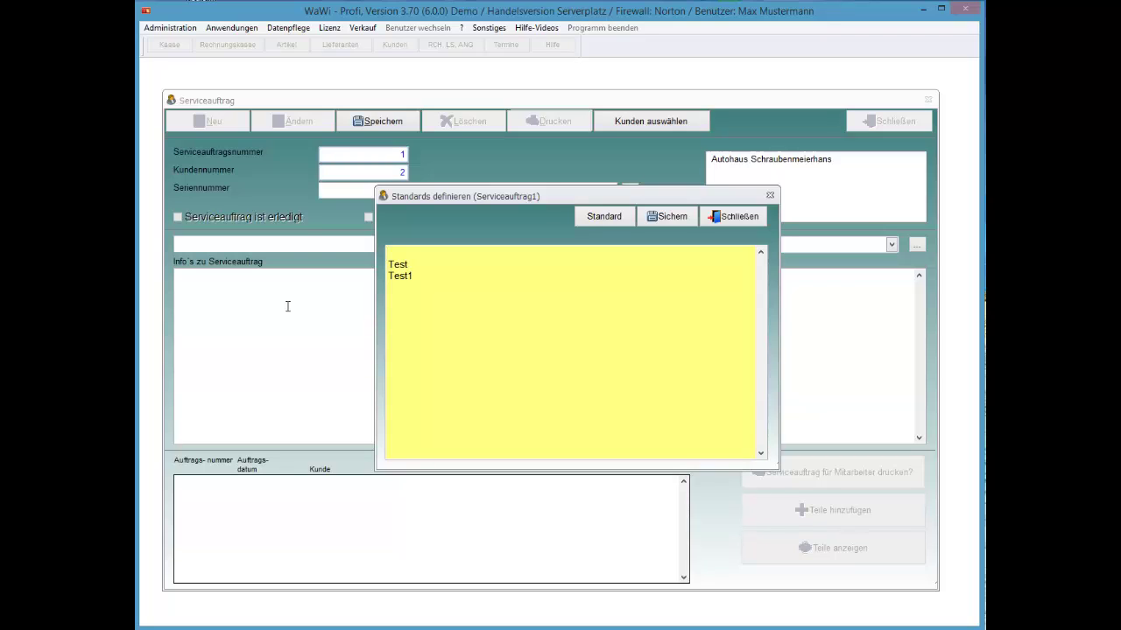
key("Tab")
key("Tab")
key("Tab")
key("Return")
Insert the standard texts "Test" and "Test1" into the service order info.
key("shift+Tab")
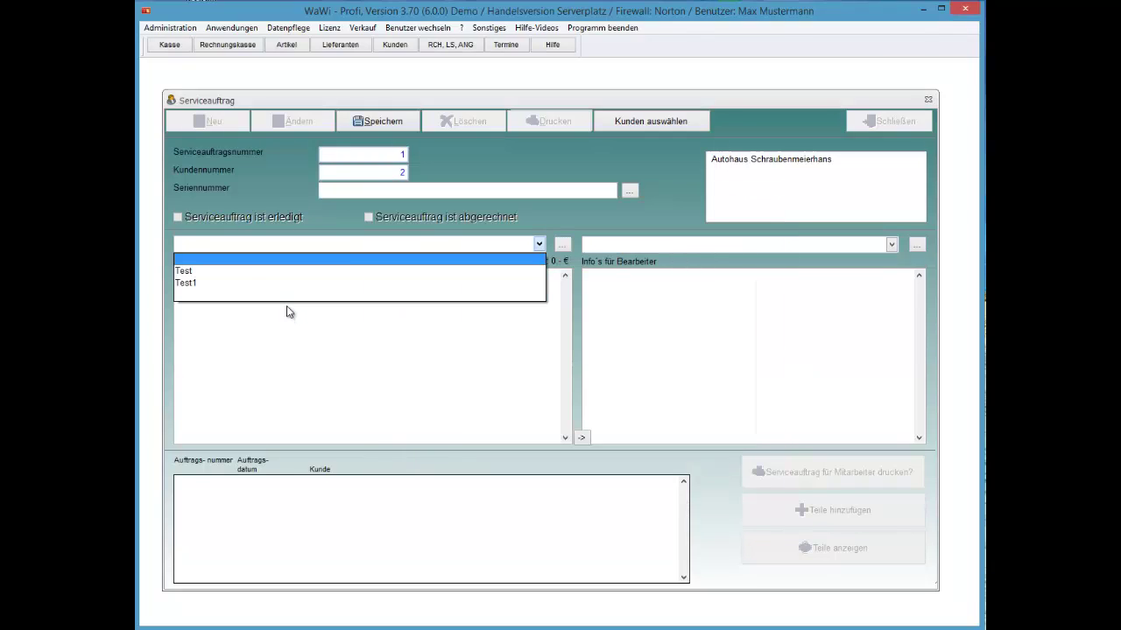
key("Down")
key("Return")
key("alt+Down")
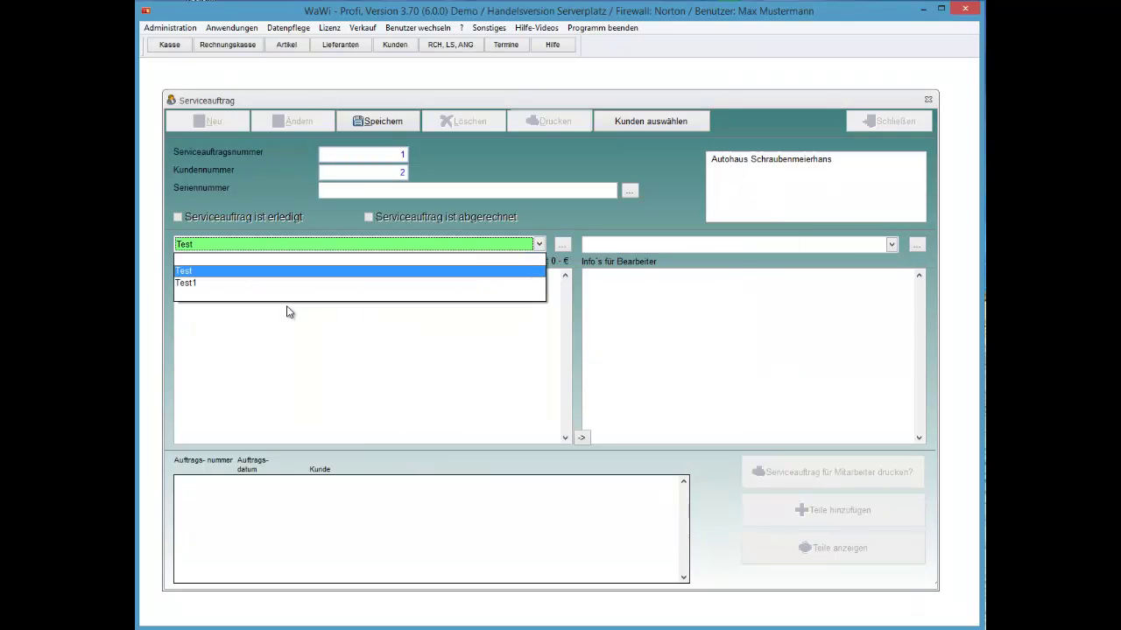
key("Down")
key("Return")
Add the free-text lines "fdsacf#üodkmyxcYXÄpKCYX" and "cyxy>ÄCpkyx,cyx<äö,l" below the standard texts in the service order info.
left_click(287, 306)
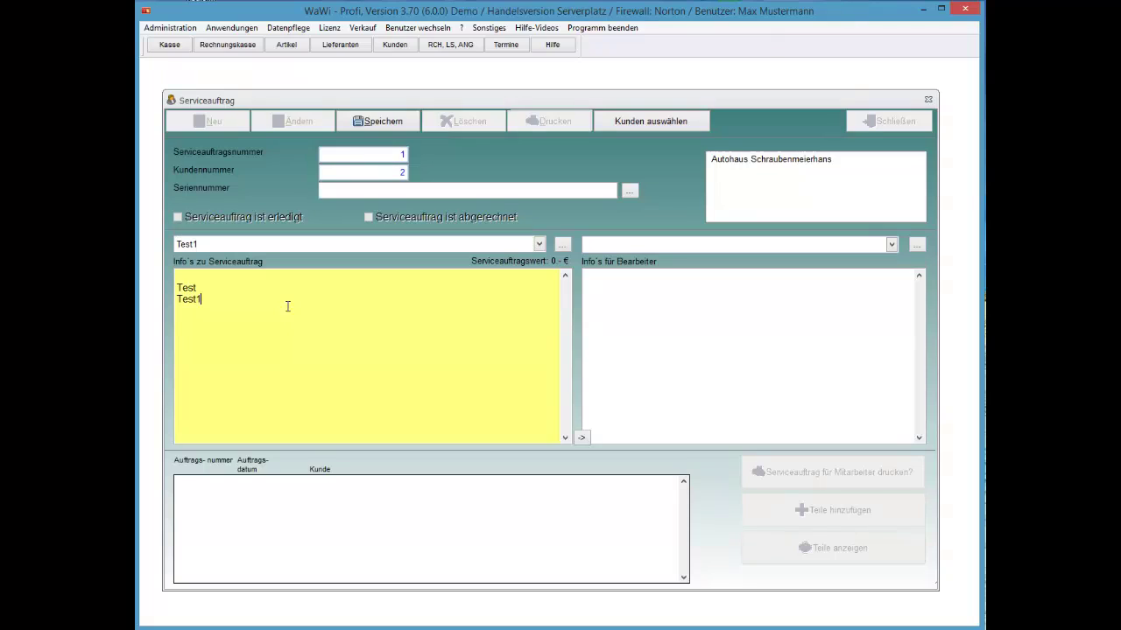
key("Return")
type("fdsacf#üodkmyxcYXApKGYX")
key("Return")
type("cyxy")
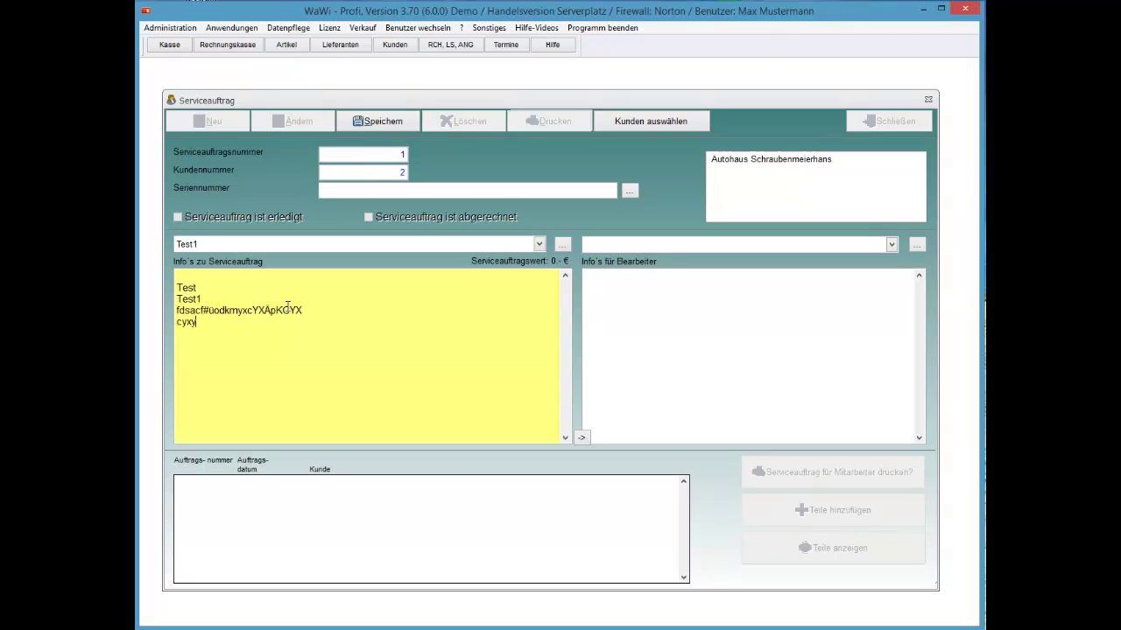
type(">ÄCpkyx,cyx<äö,l")
Copy the service order info into the processor info and append the lines "s" and "FWSA*Üdksd*YXKDsayx'ÜPODCKSA".
left_click(581, 437)
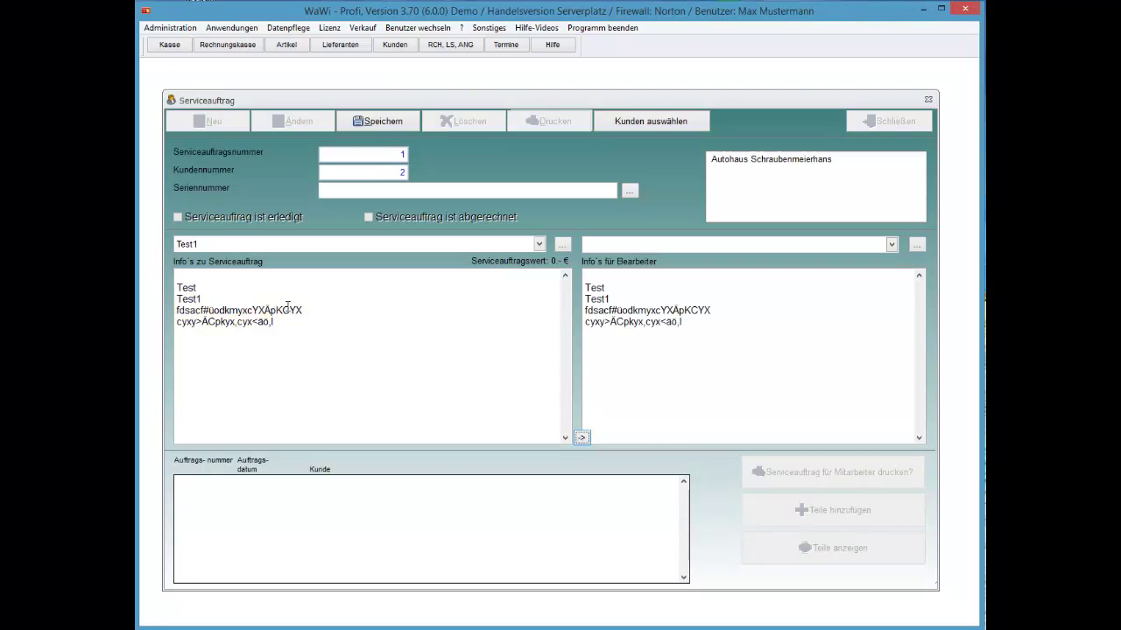
type("s ")
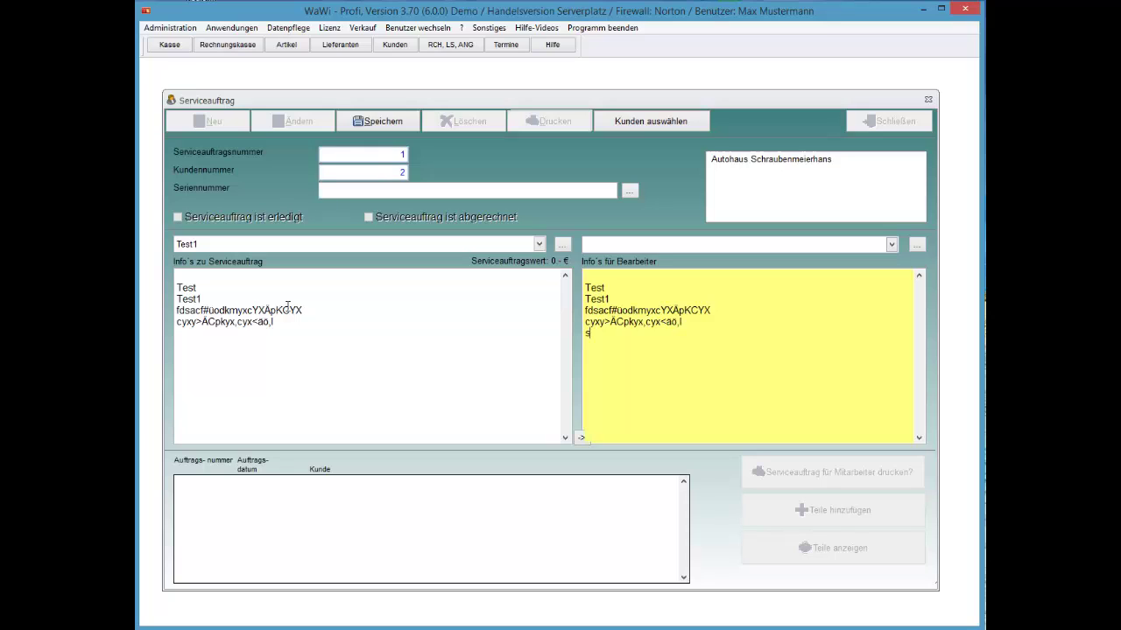
type("FWSA*Üdksd*YXKDsayx'ÜPODCKSA")
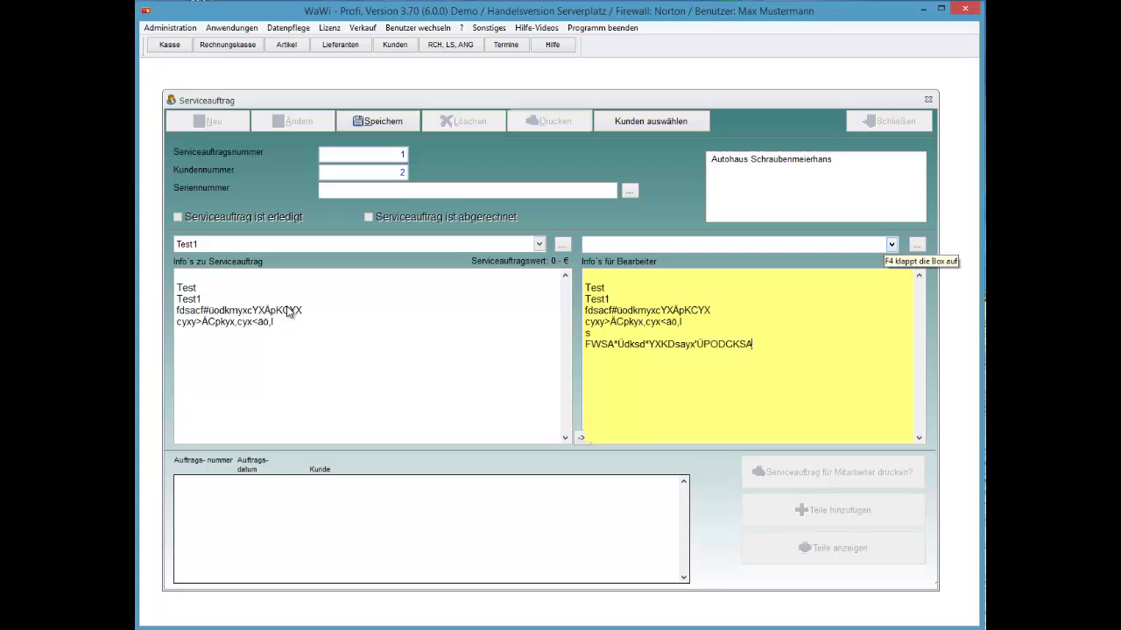
Open the standard texts defined for the processor info, save them and close the definition dialog.
left_click(890, 244)
left_click(916, 245)
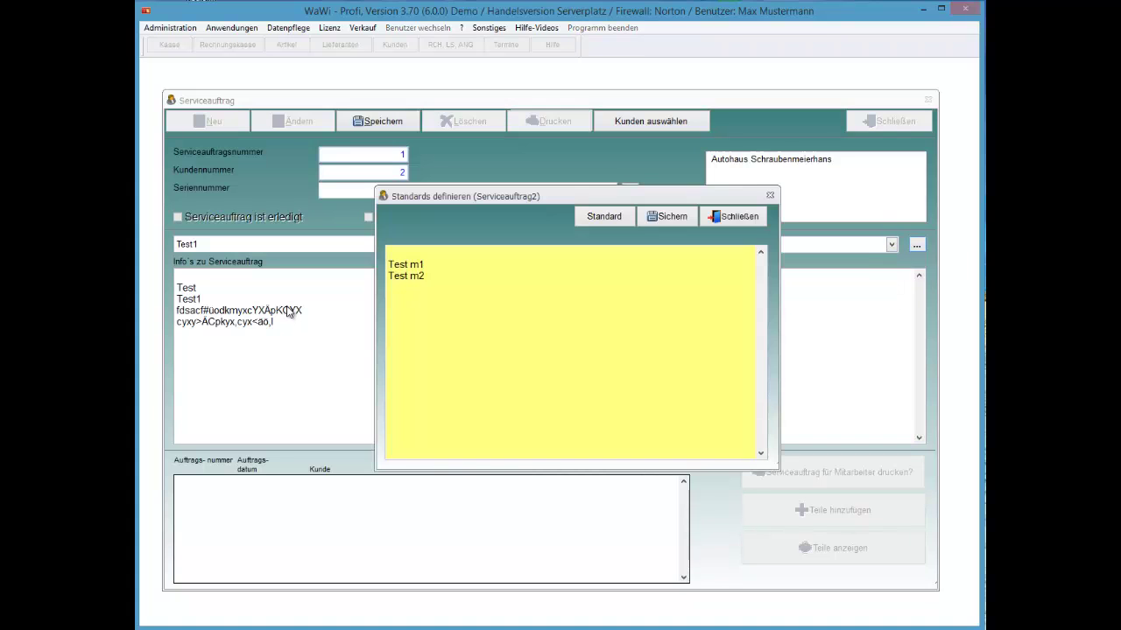
left_click(667, 216)
left_click(733, 216)
Append the standard text "Test m2" to the processor info.
left_click(890, 244)
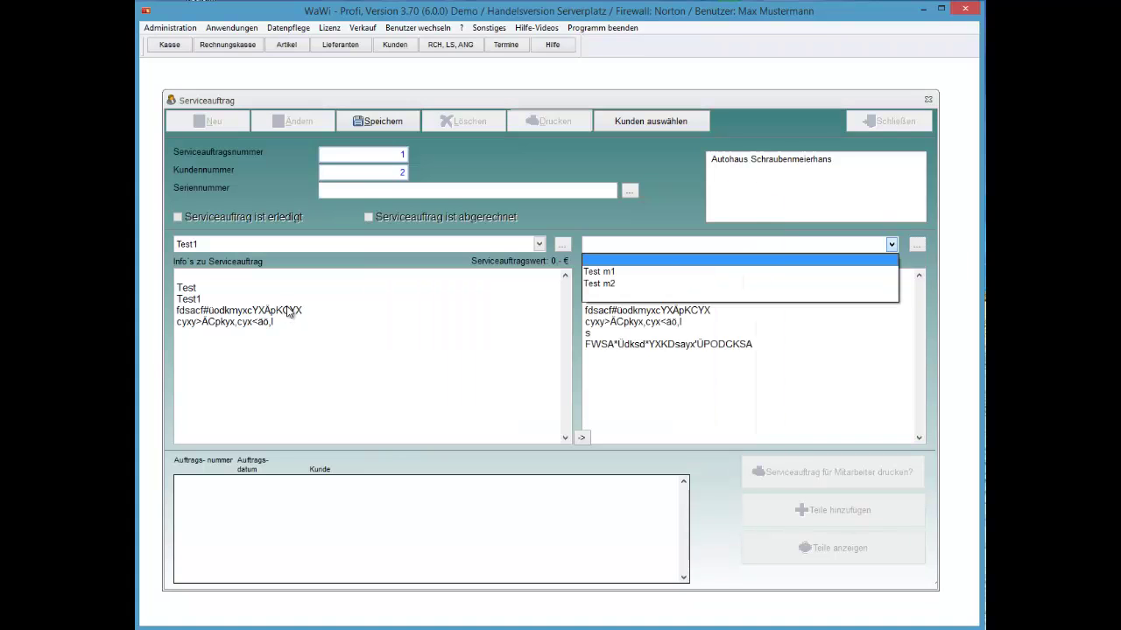
key("Down")
key("Down")
key("Return")
key("Tab")
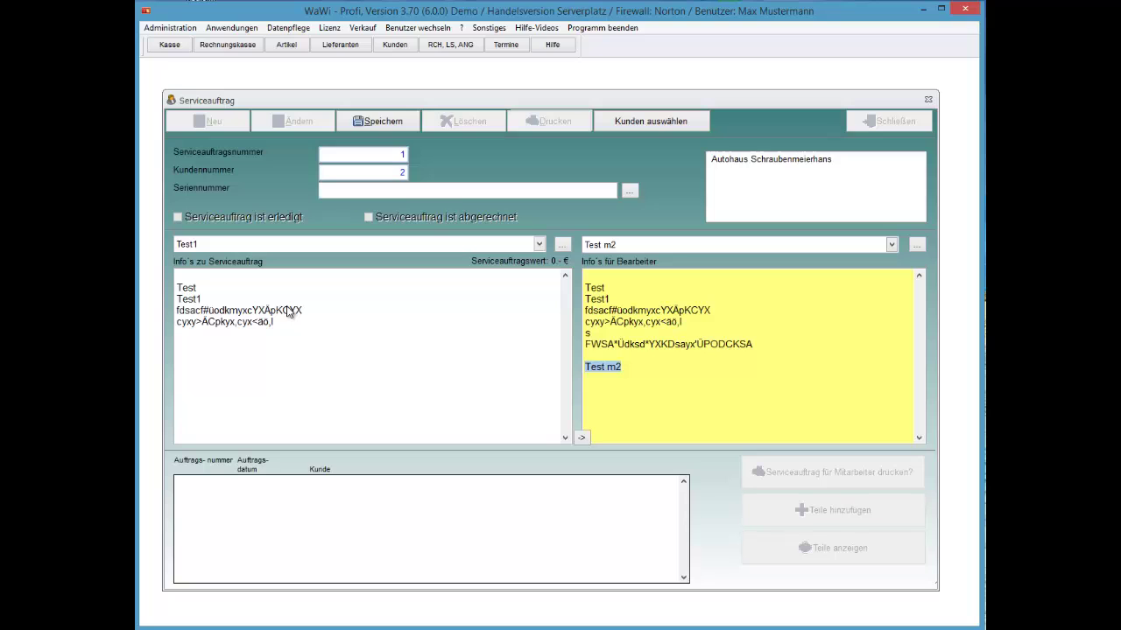
Save the new service order, view its customer print preview and close the preview.
key("alt+s")
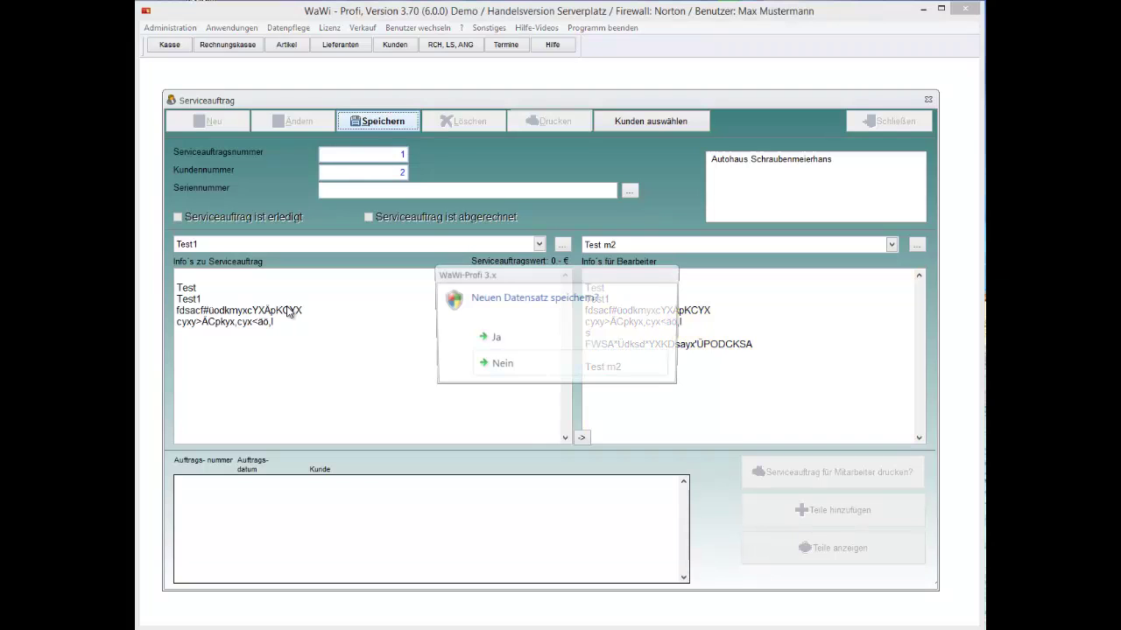
key("Return")
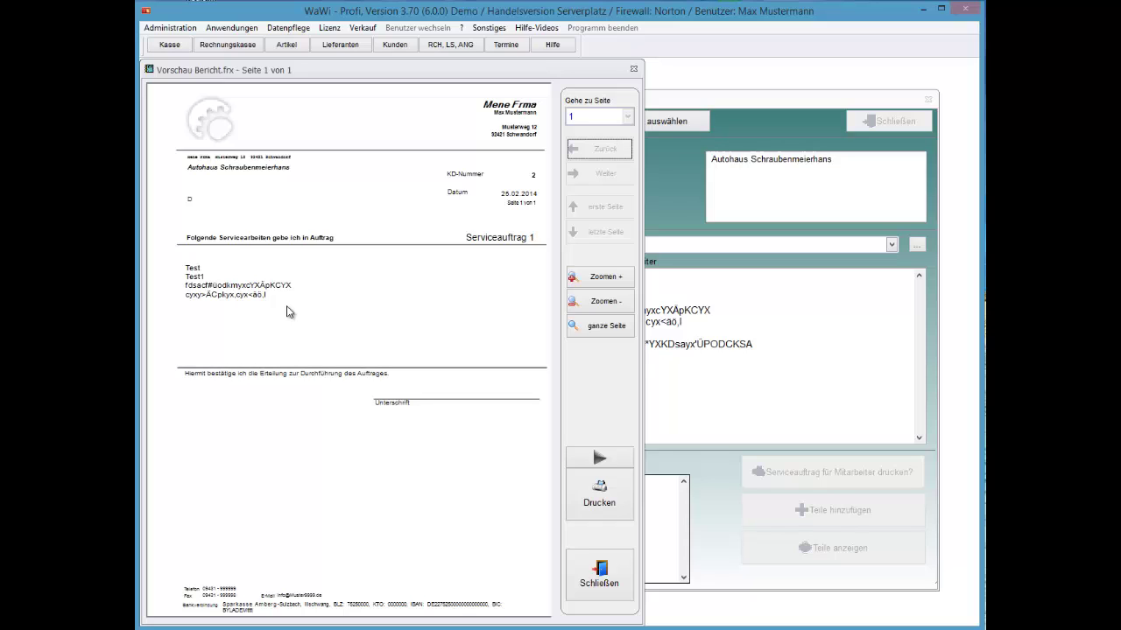
key("alt+question")
key("r")
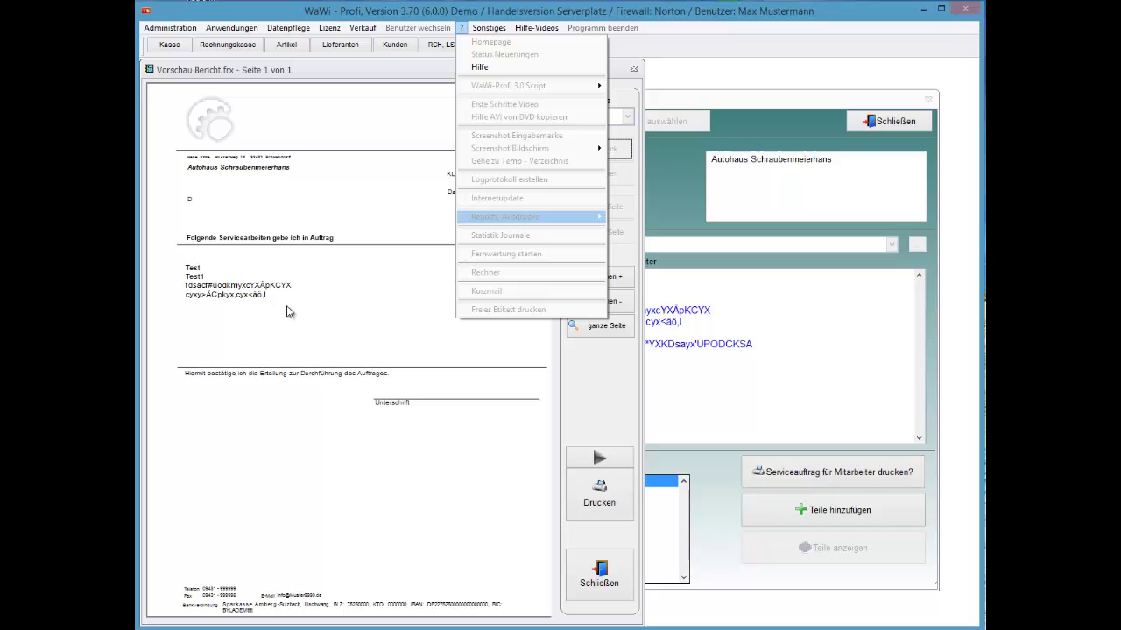
key("Escape")
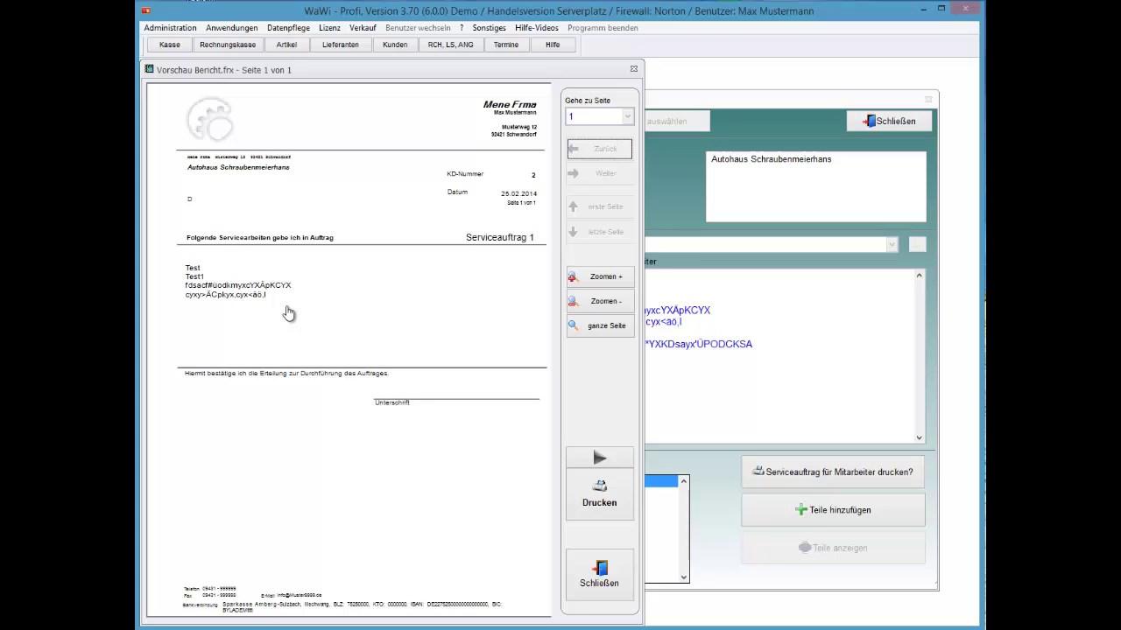
key("Escape")
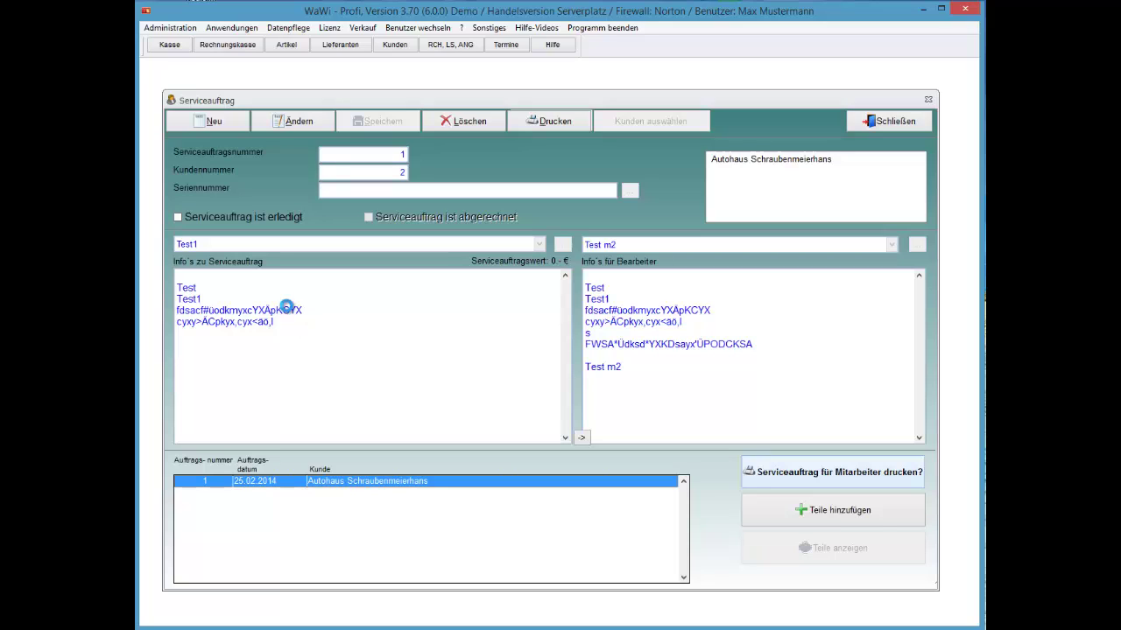
View the employee print preview of the service order, close it and return to the start menu.
key("Return")
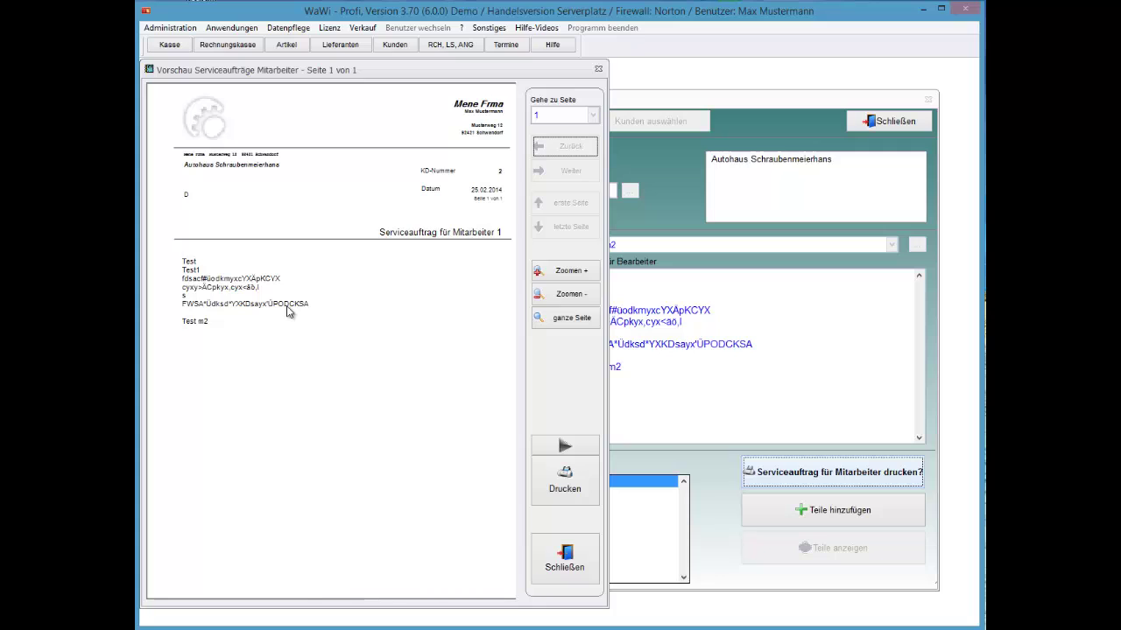
key("Escape")
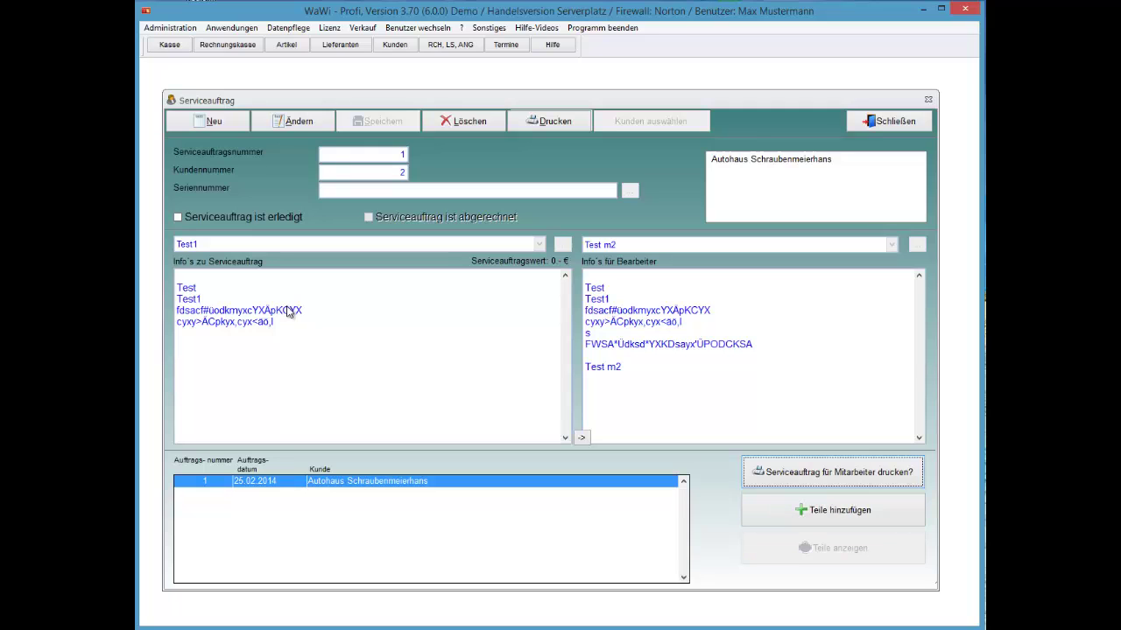
key("Escape")
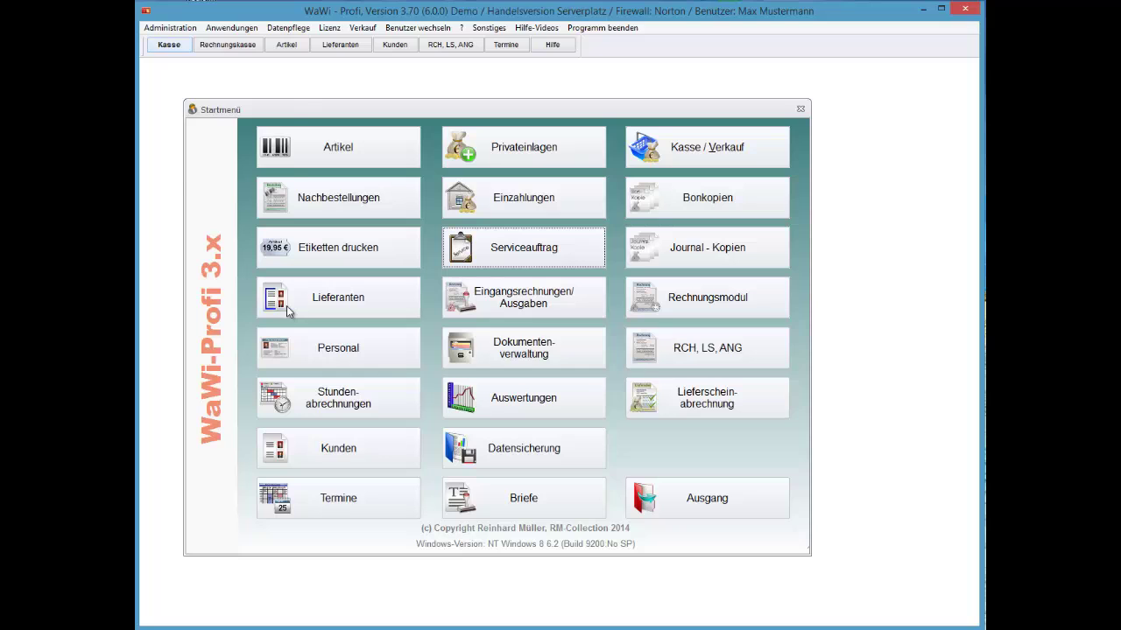
In the miscellaneous (Verschiedenes) system settings, switch "Serviceauftrag, Teile hinzufügen zulassen" off and back on, and close the settings.
key("alt+a")
key("Right")
key("Return")
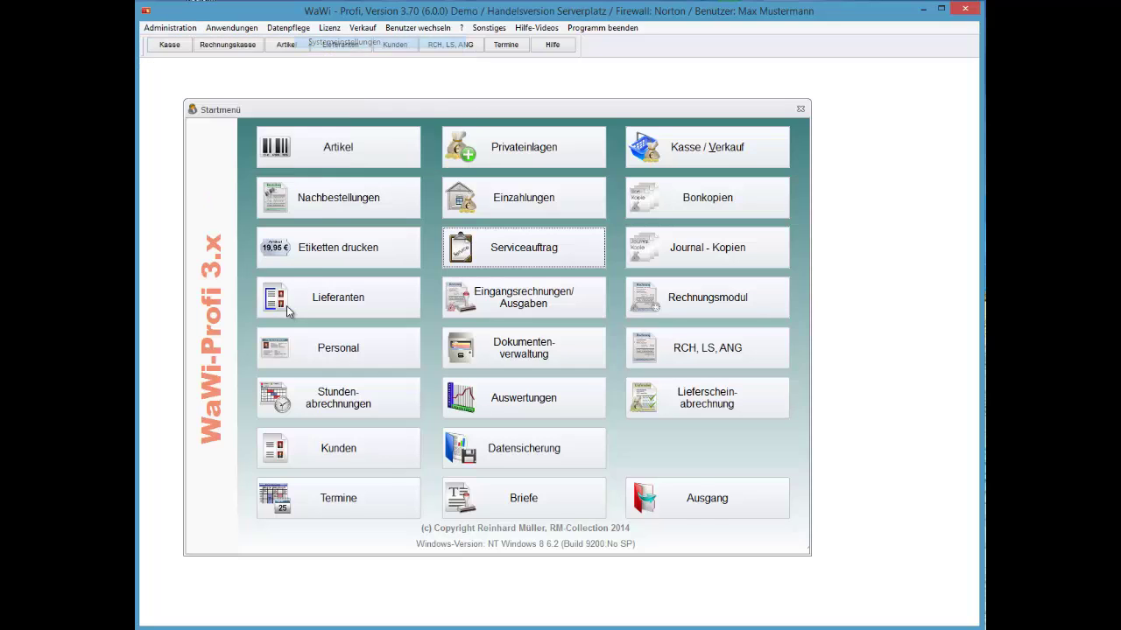
left_click(618, 137)
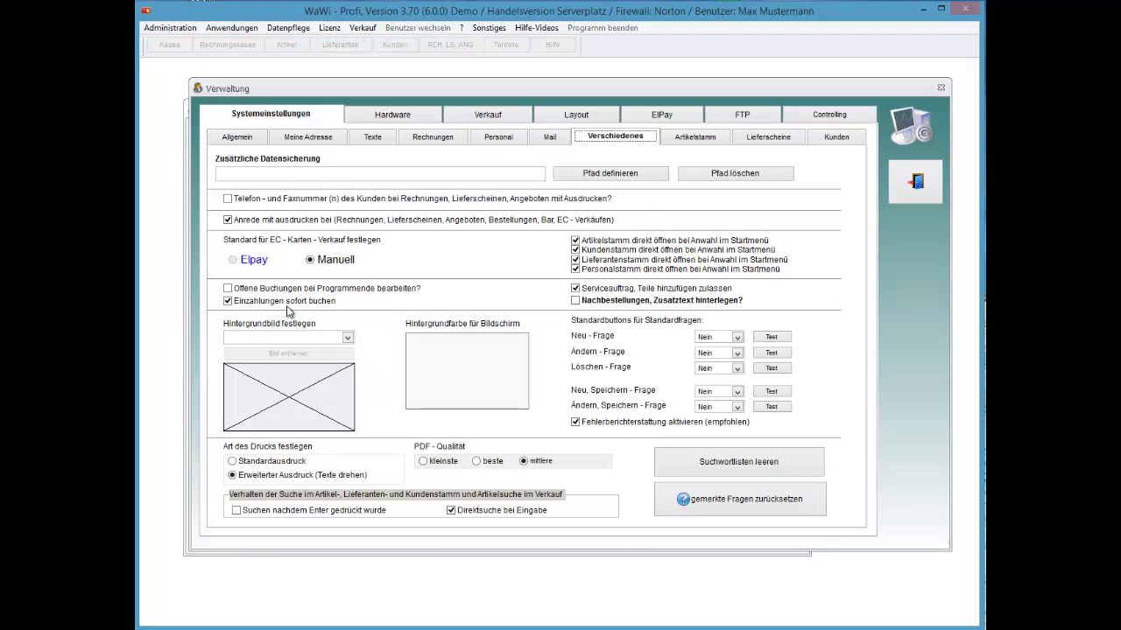
key("Tab")
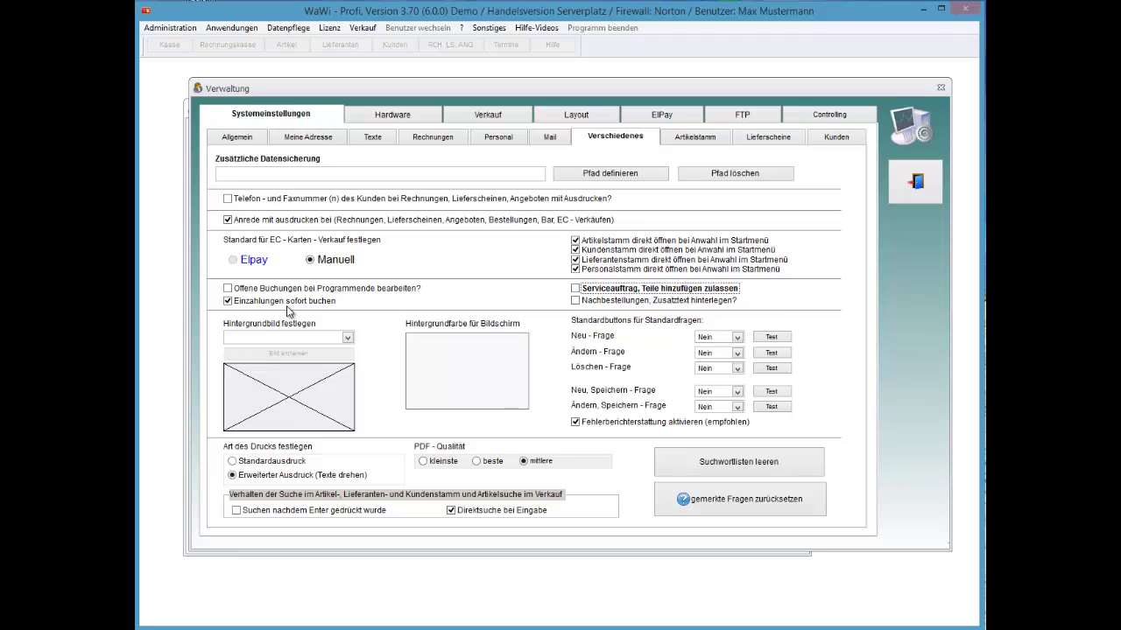
key("space")
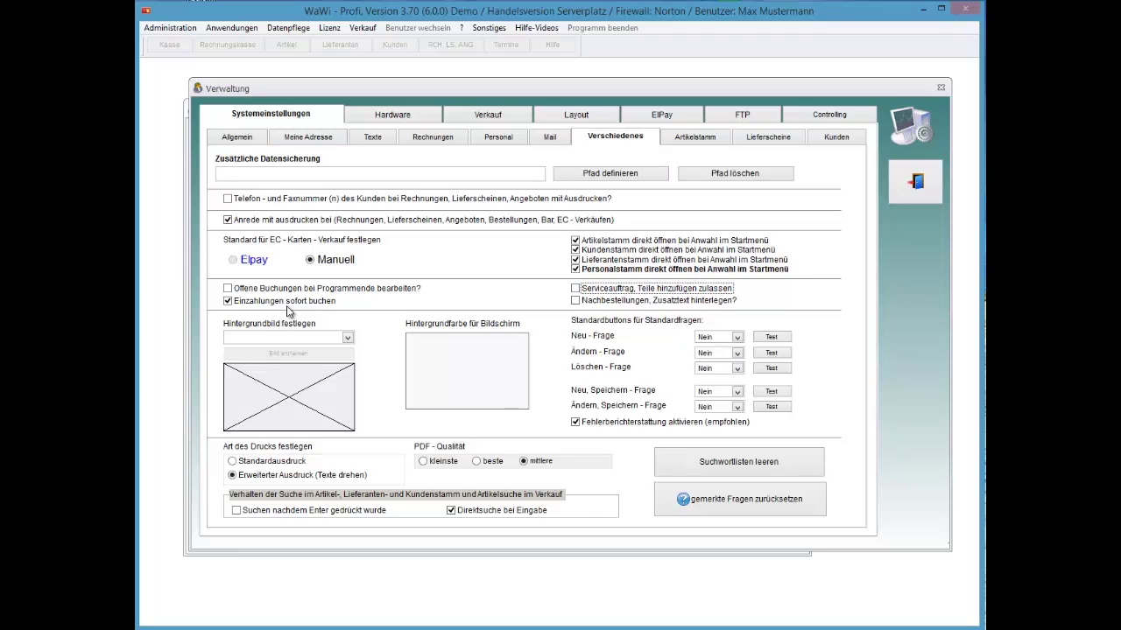
key("space")
key("Escape")
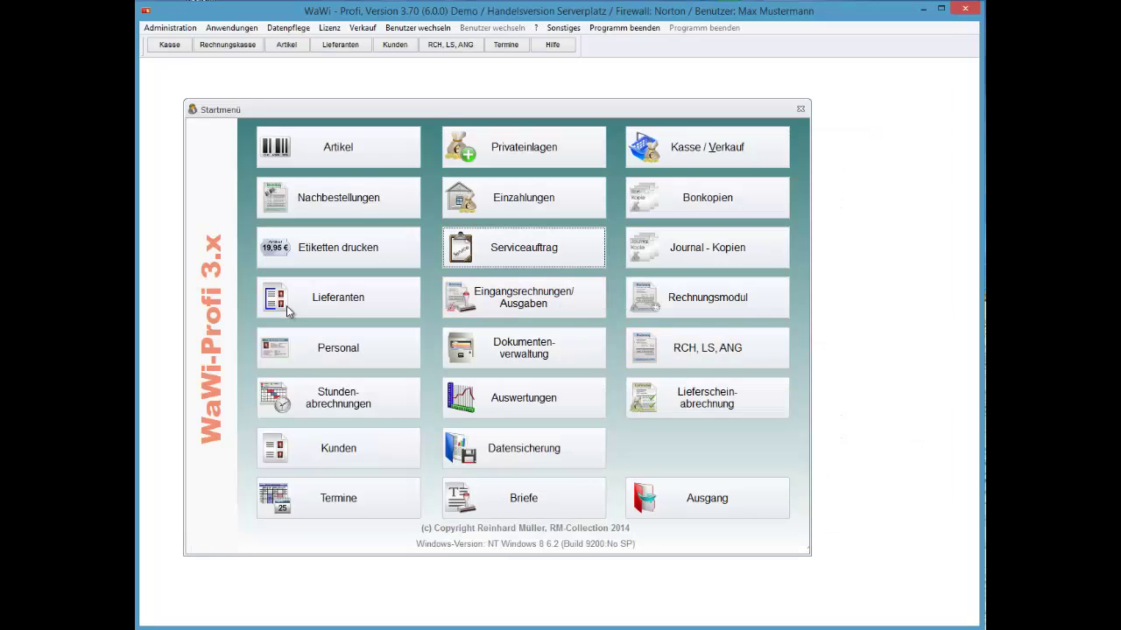
Open the service orders and add 2 pieces of "Fang den Käfer" to the Autohaus Schraubenmeierhans order, keeping the article description.
key("Return")
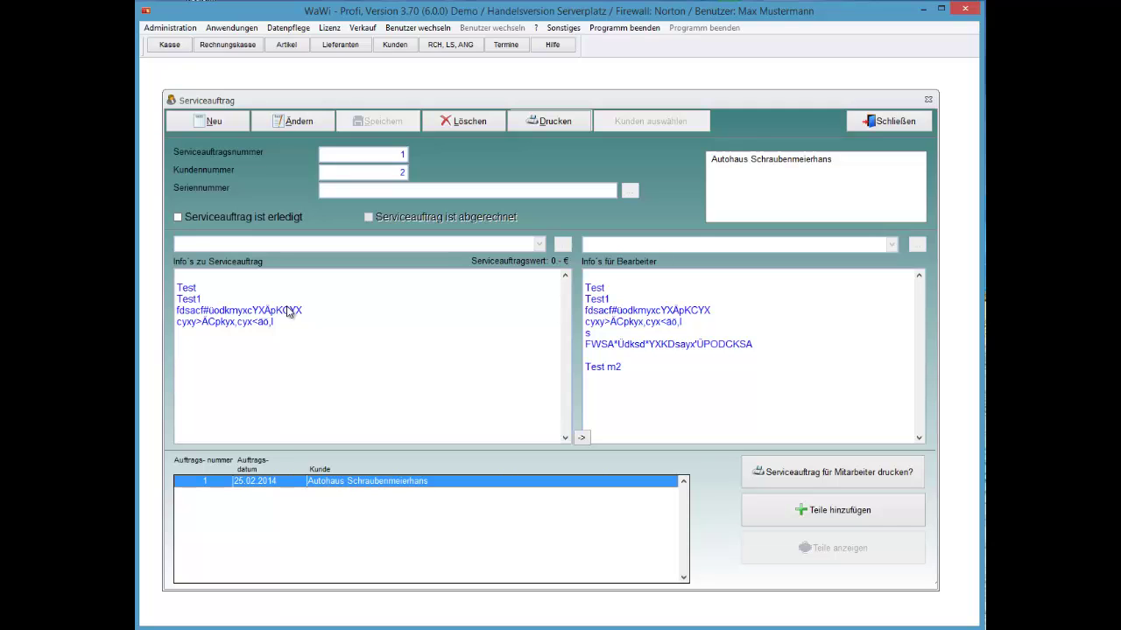
key("Return")
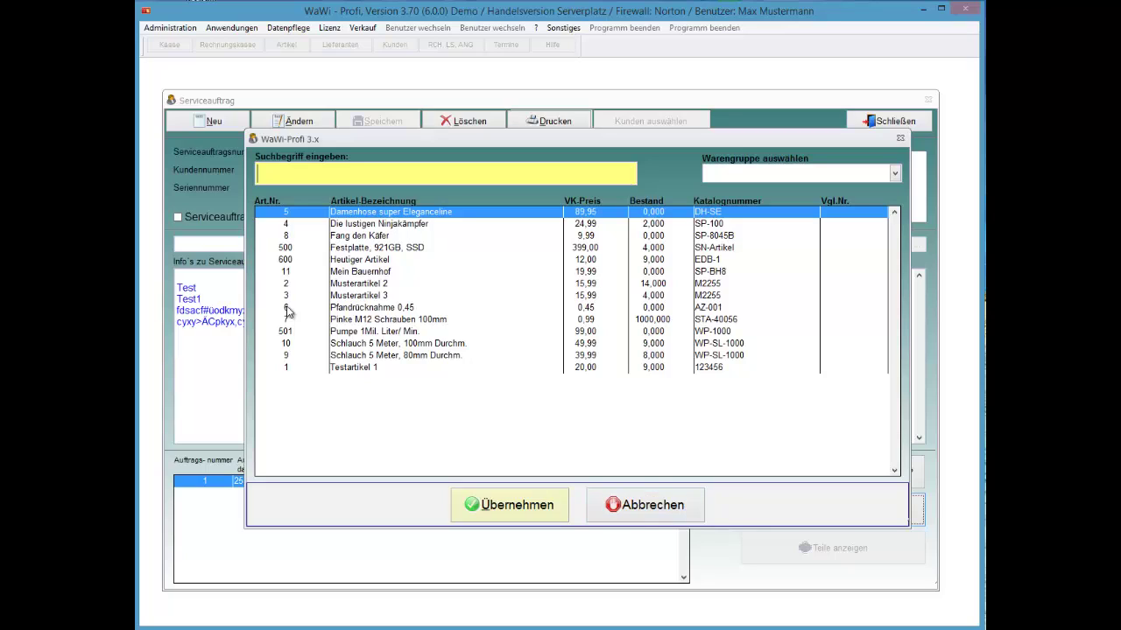
key("Down")
key("Down")
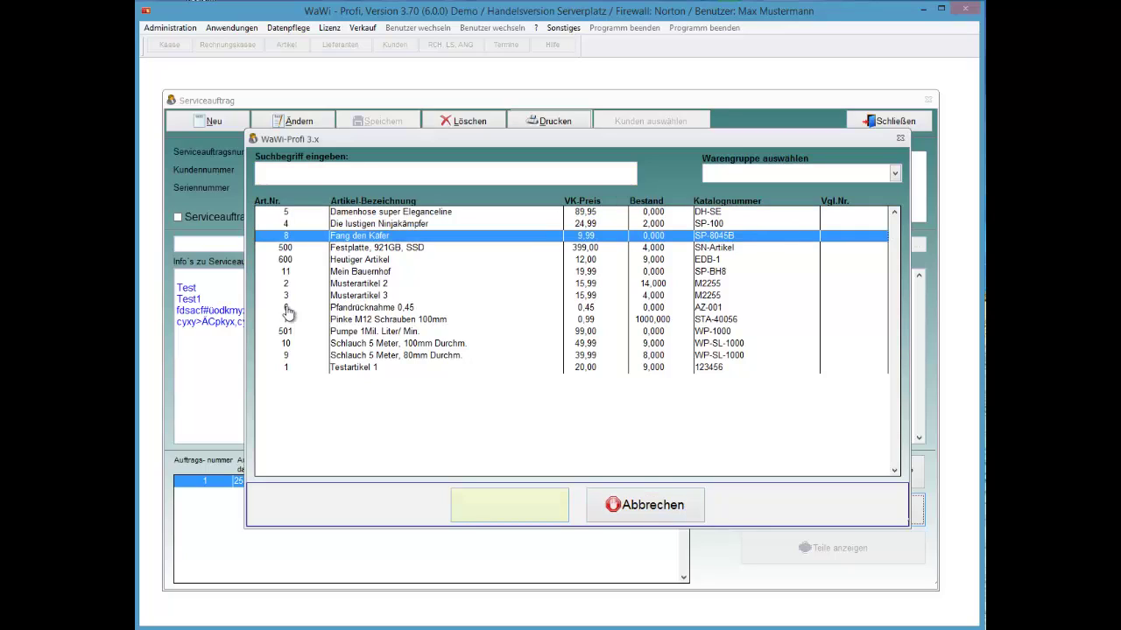
key("Return")
type("2")
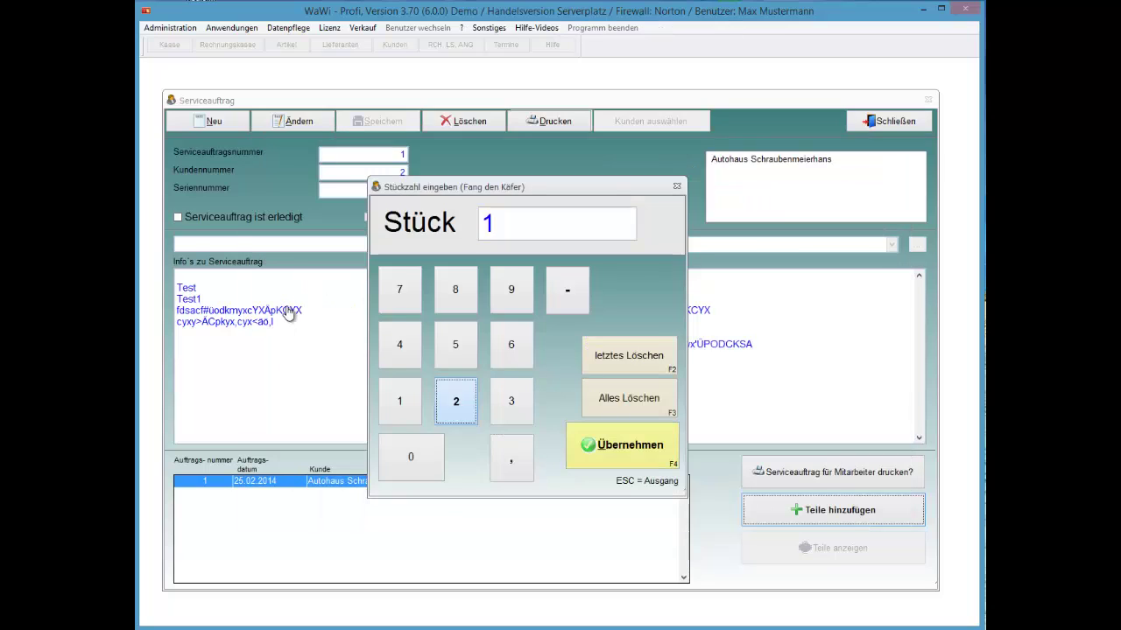
key("Return")
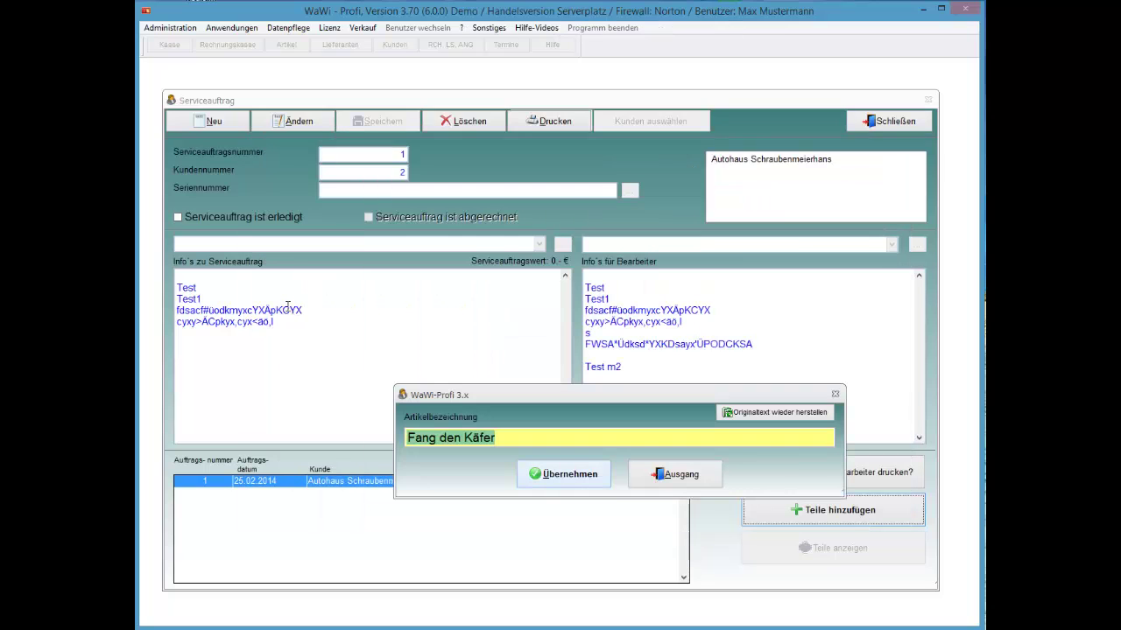
key("Tab")
key("Return")
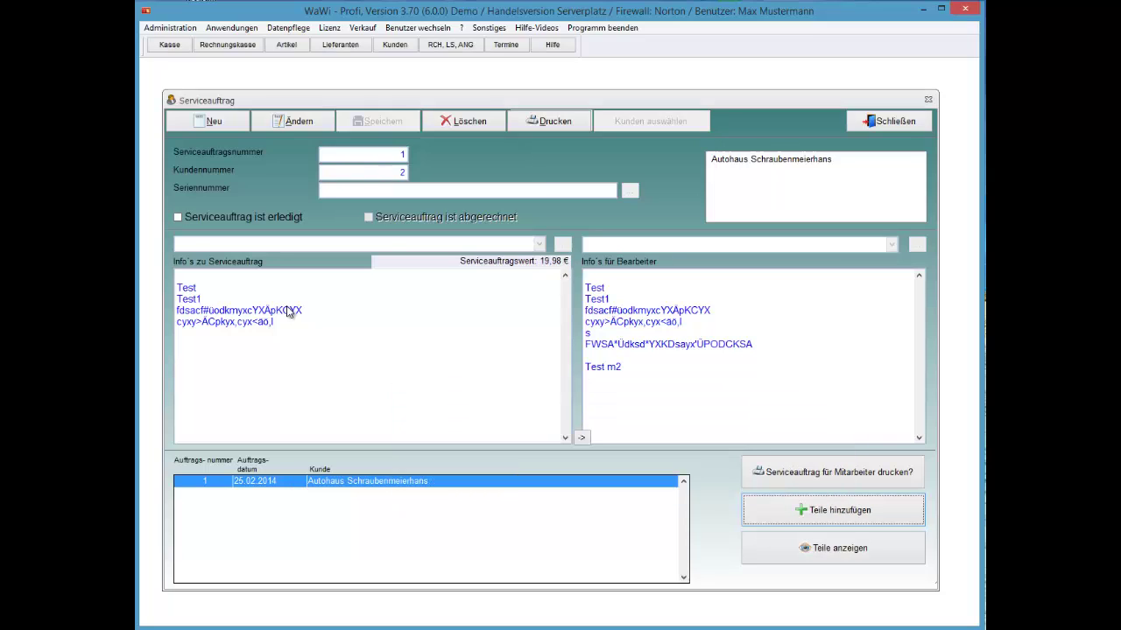
Add one piece of "Testartikel 1" to the service order with its article description as is.
key("Return")
key("End")
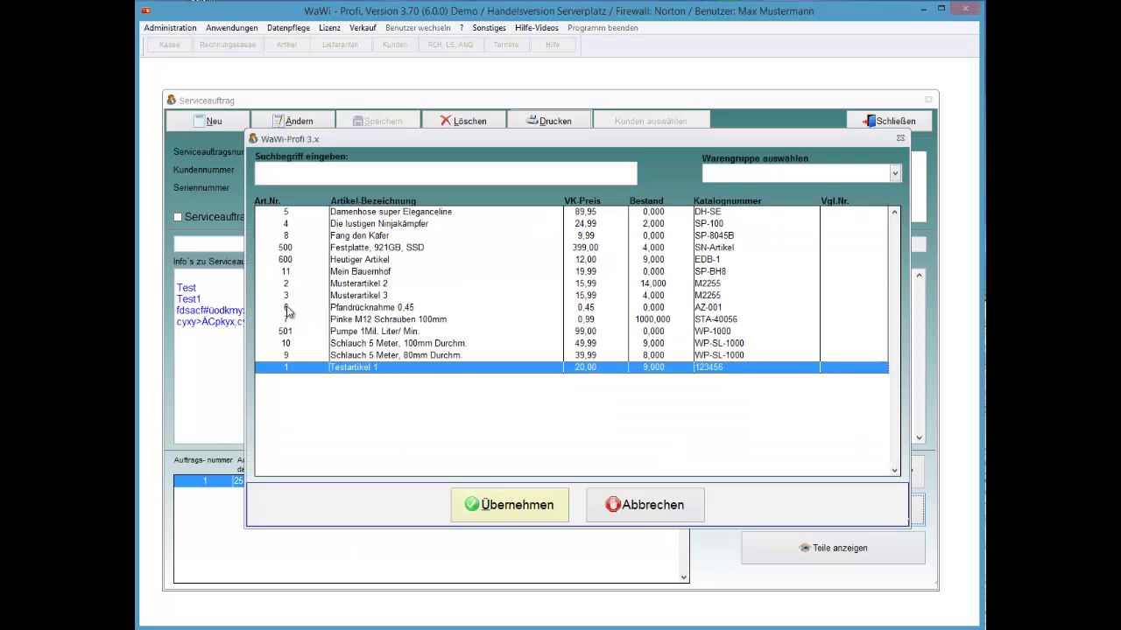
key("Return")
key("Return")
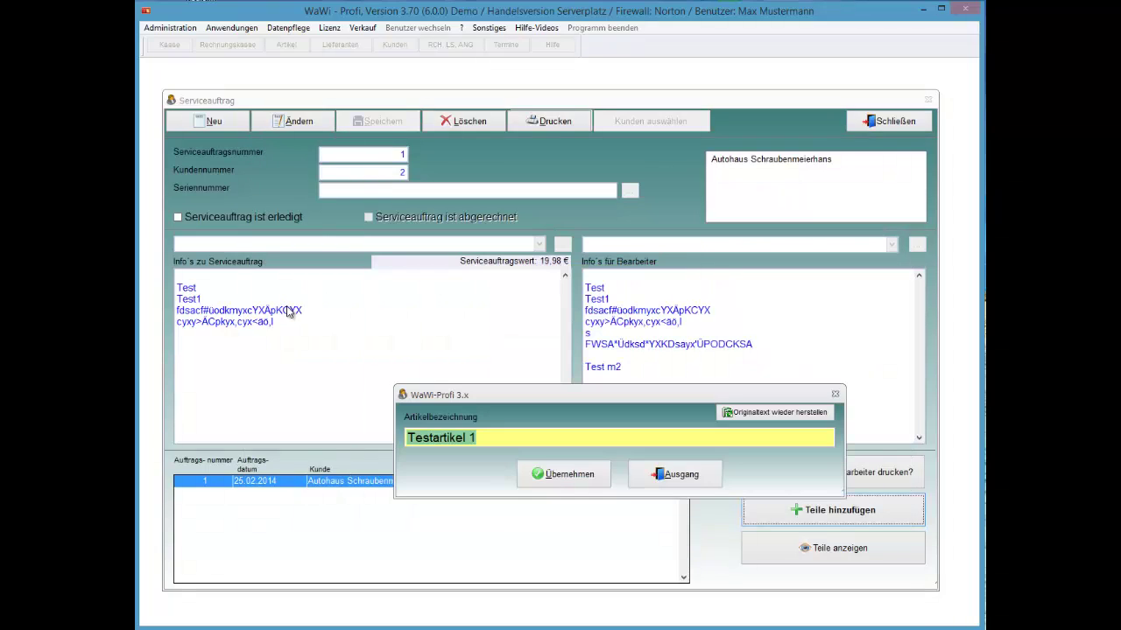
key("Return")
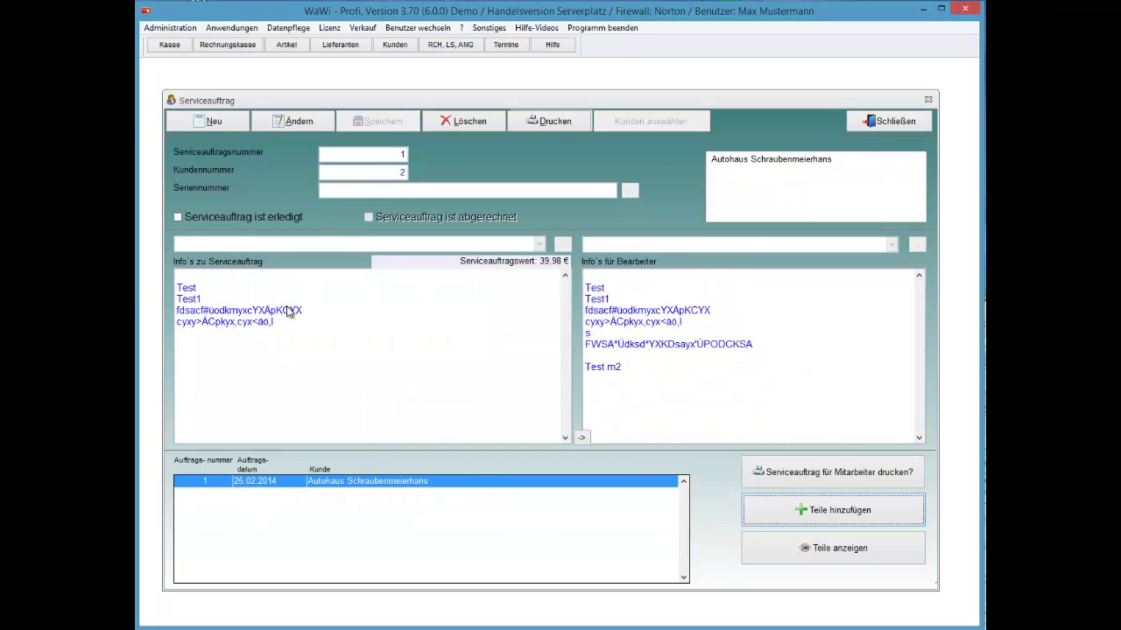
Add the part "Festplatte, 921GB, SSD" to the service order, choosing serial number 2.
key("Return")
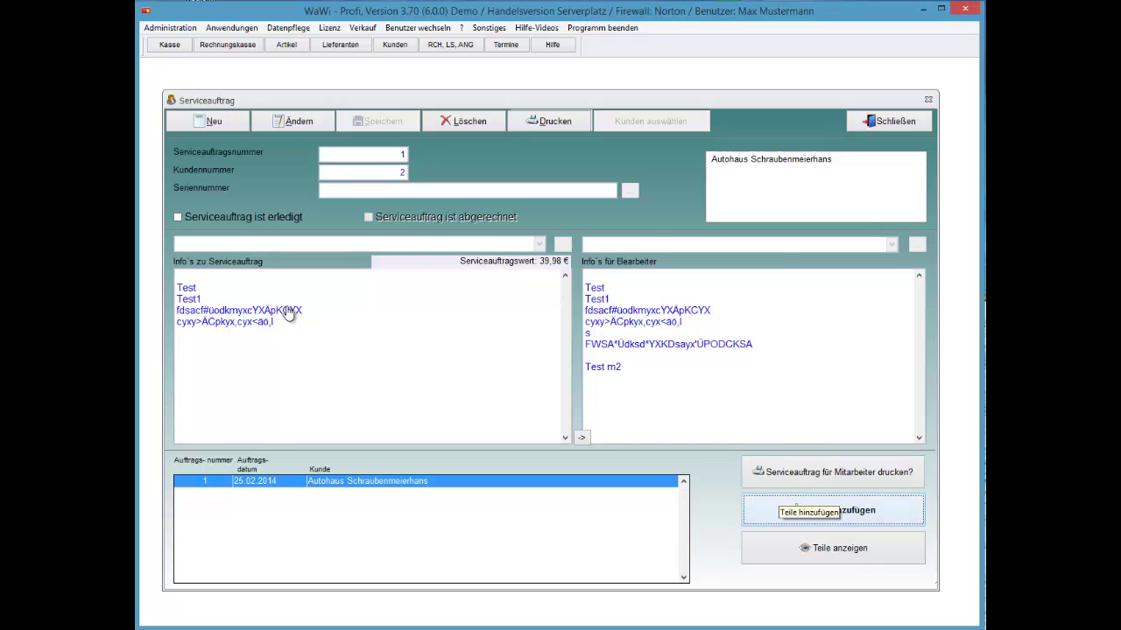
key("Down")
key("Down")
key("Down")
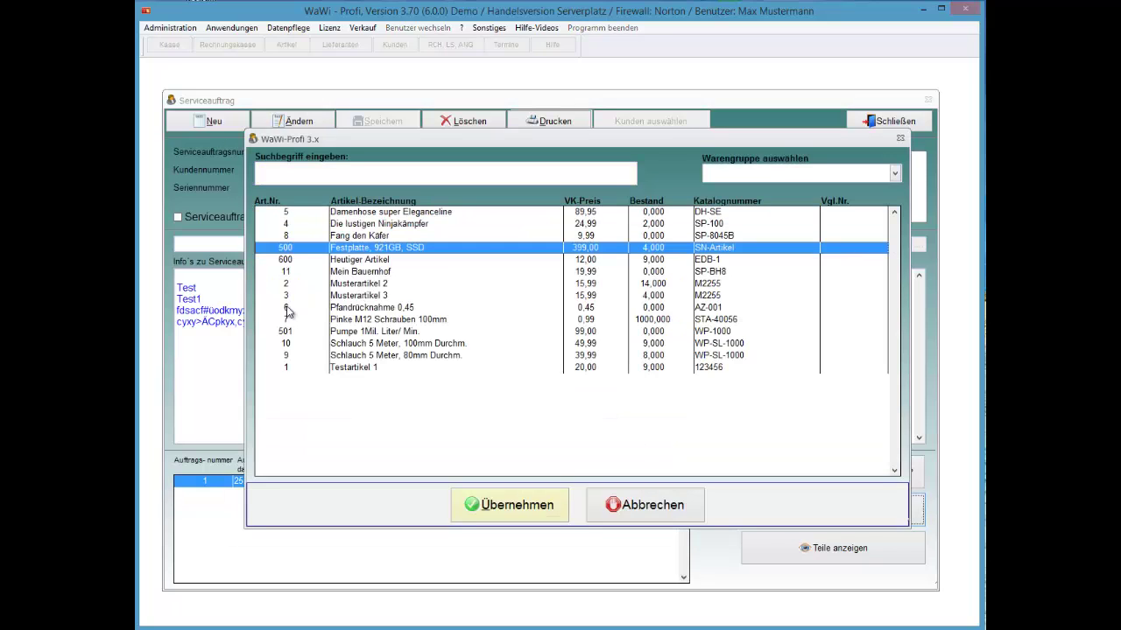
key("Return")
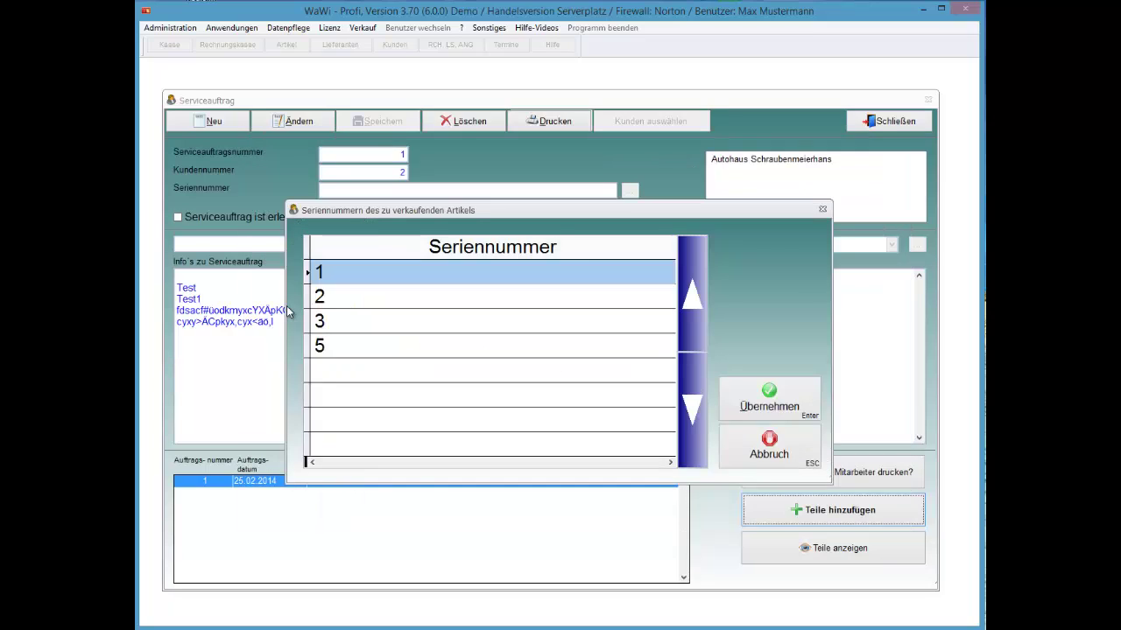
key("Down")
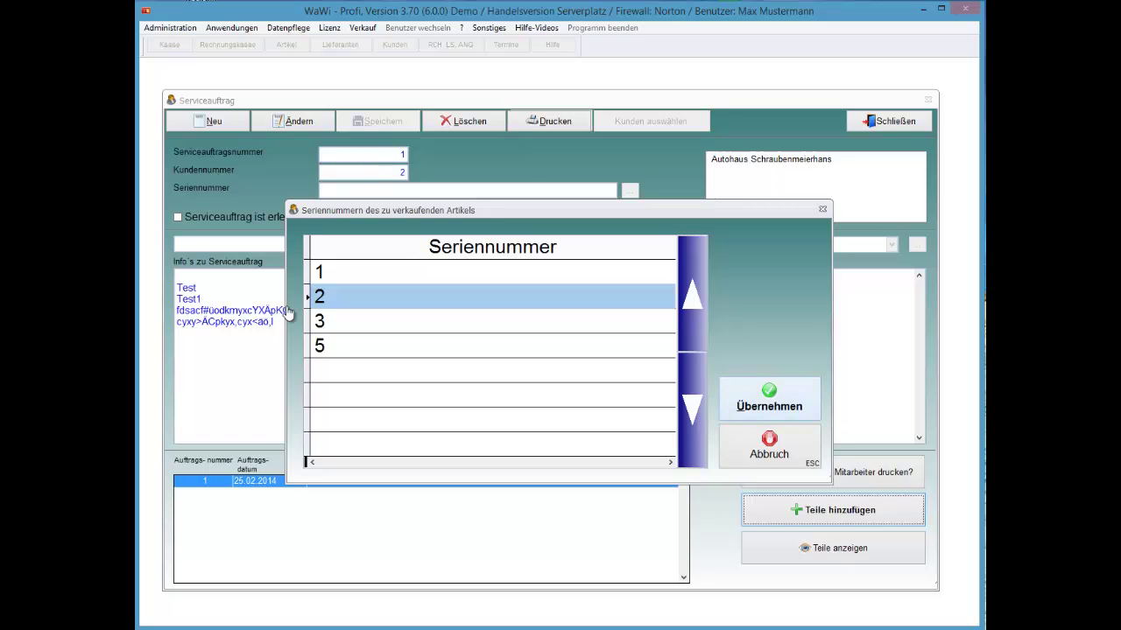
key("Return")
key("Return")
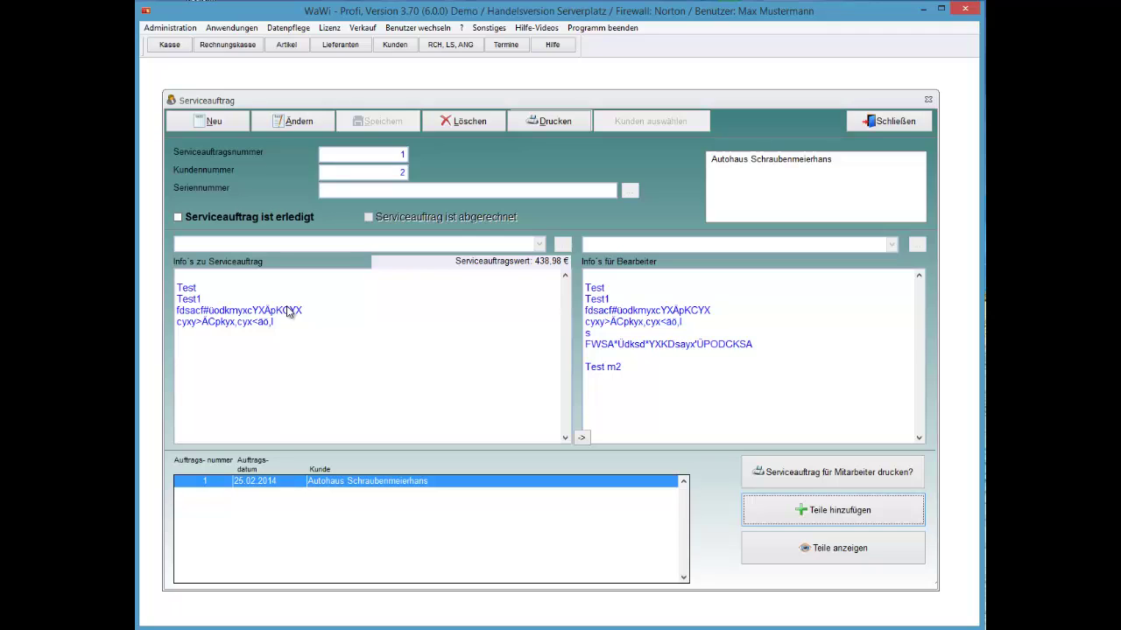
Mark the Autohaus Schraubenmeierhans service order as completed (Serviceauftrag ist erledigt) and confirm it.
key("space")
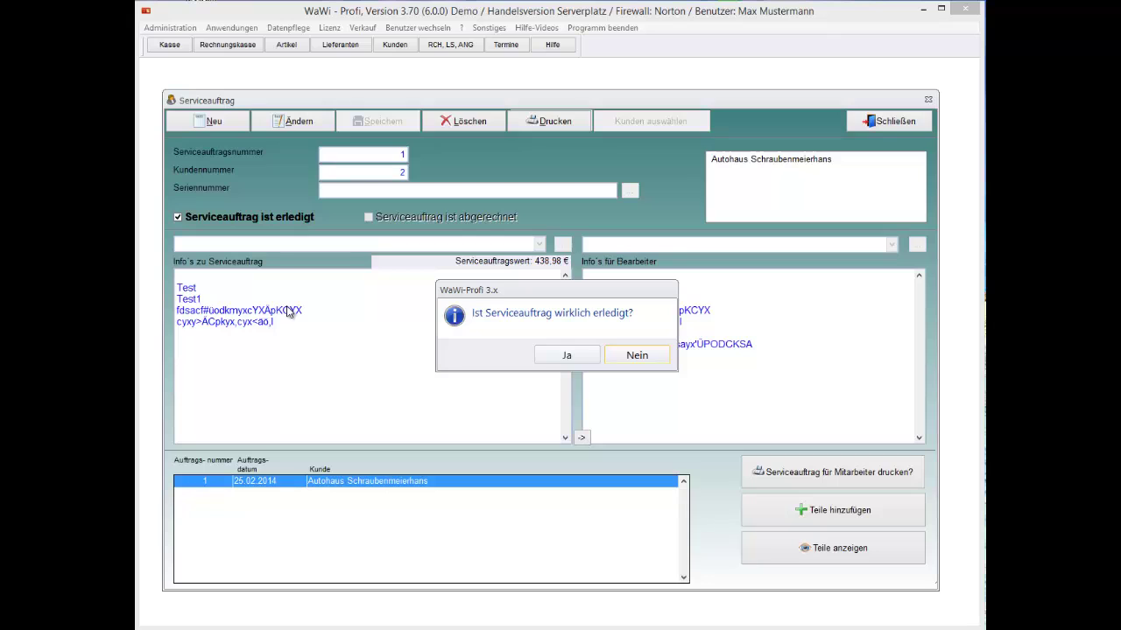
key("Return")
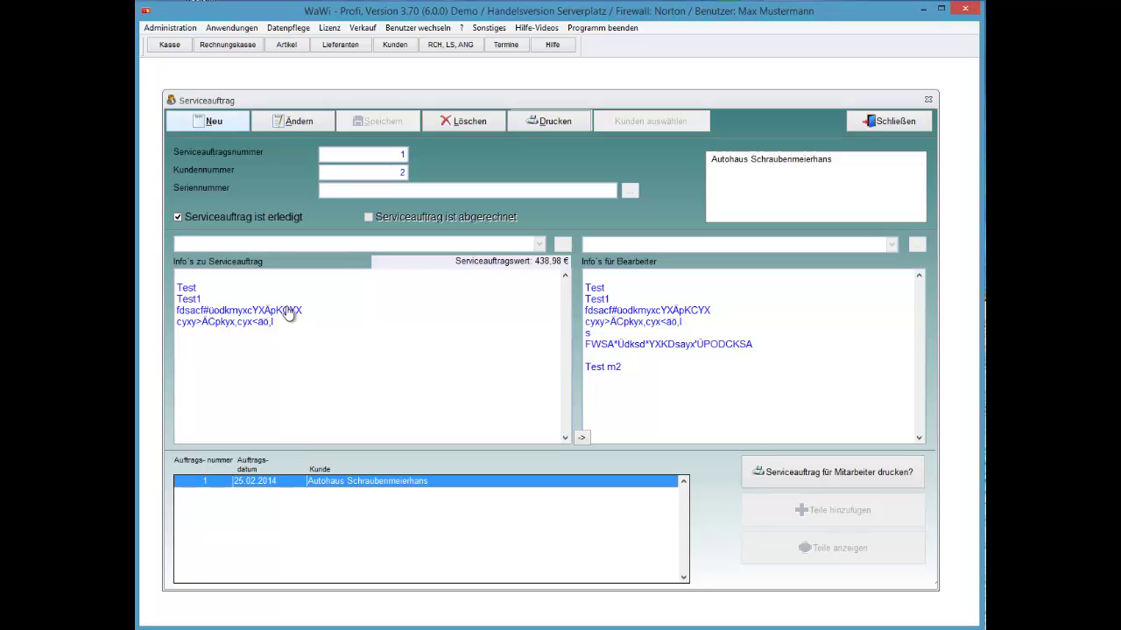
Create a new service order for the customer "Ich bin eine Firma" with the order info lines "ds<vfcv" and "+xlcdx<yöcx".
left_click(214, 121)
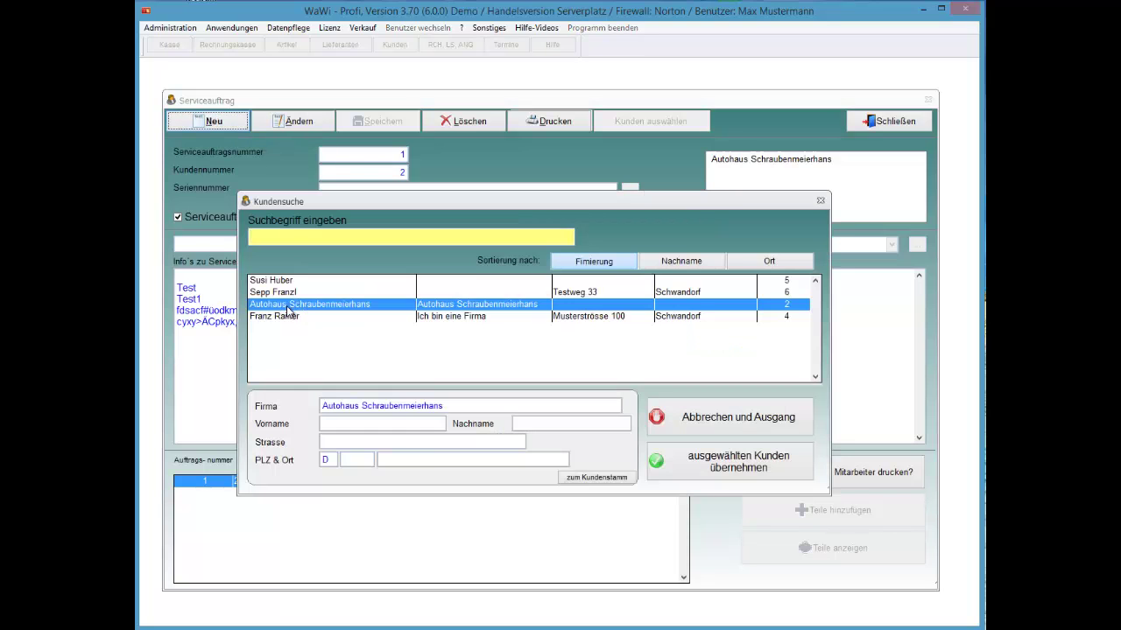
left_click(288, 316)
double_click(287, 313)
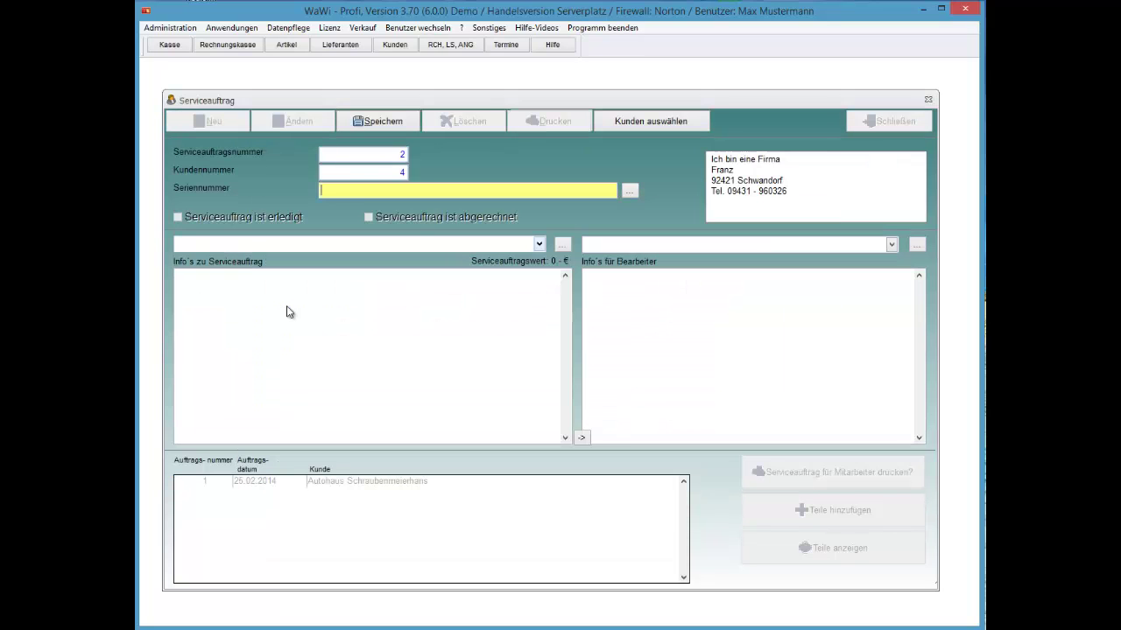
left_click(288, 313)
type("ds<vfcv")
key("Return")
type("+xlcdx<yöcx")
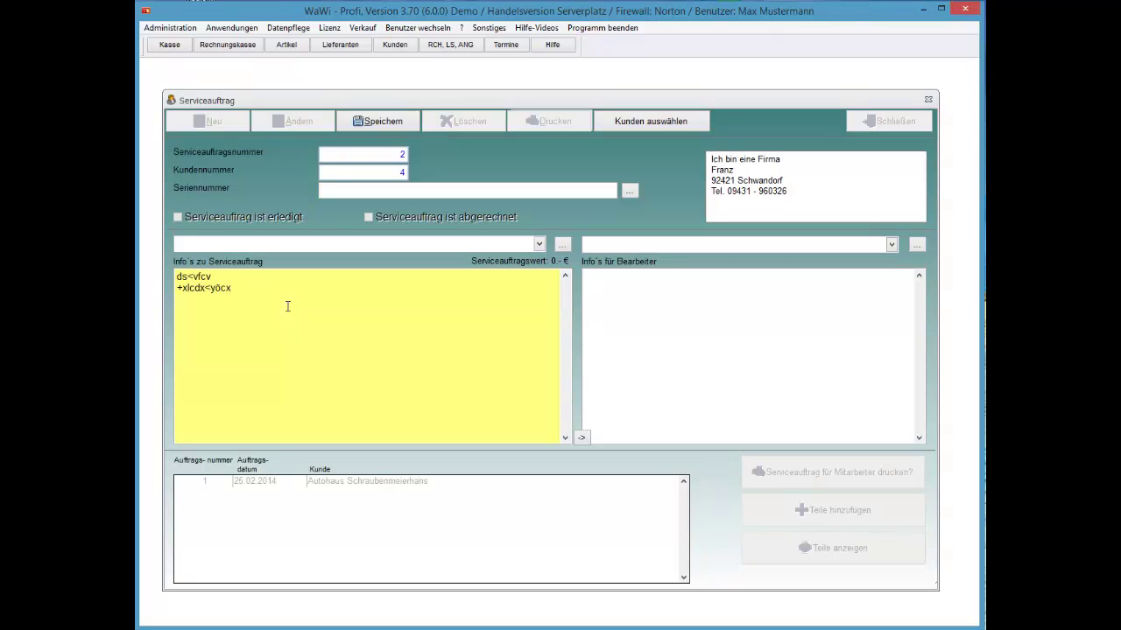
Save the "Ich bin eine Firma" service order, view its print preview and close the preview.
key("alt+s")
key("Return")
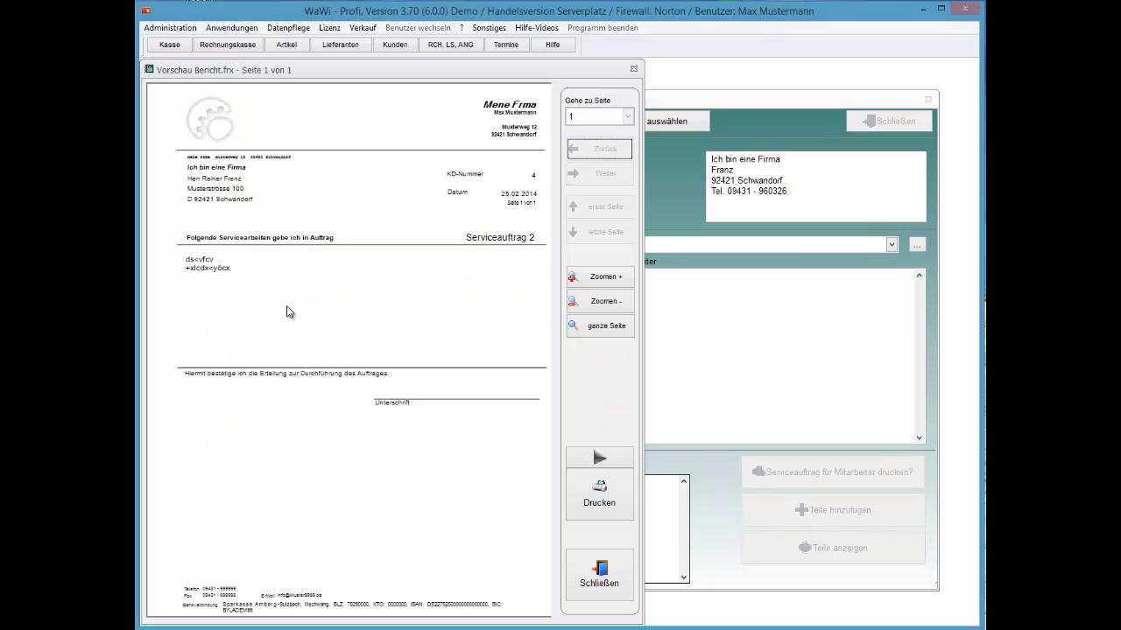
key("Escape")
Add 2 pieces of "Pumpe 1Mil. Liter/ Min." to the "Ich bin eine Firma" service order.
key("alt+t")
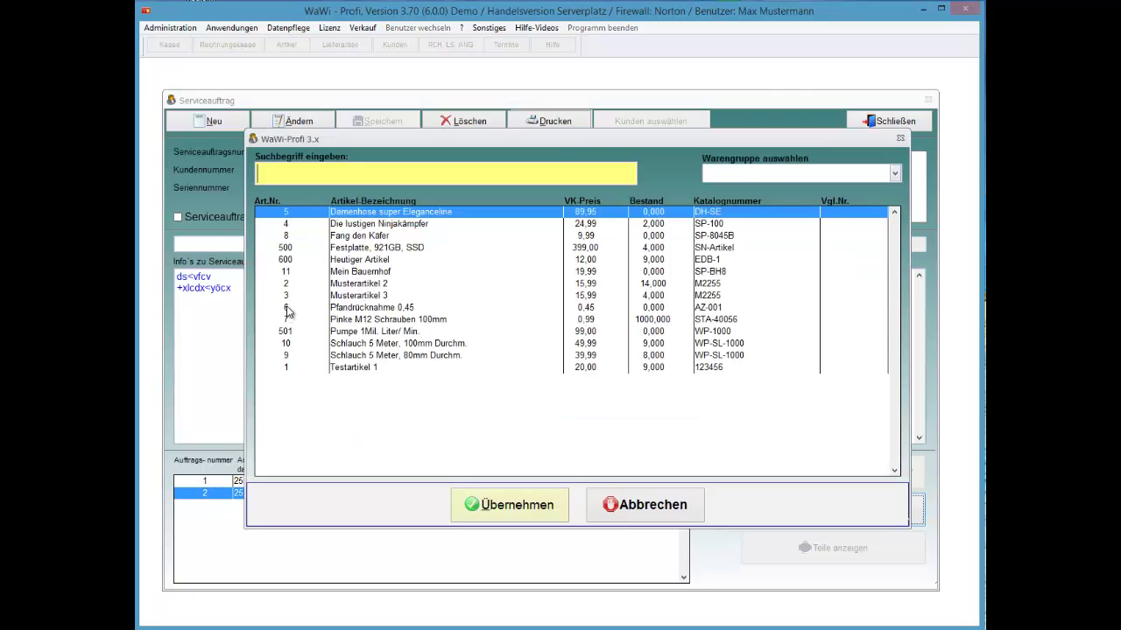
double_click(455, 331)
left_click(455, 401)
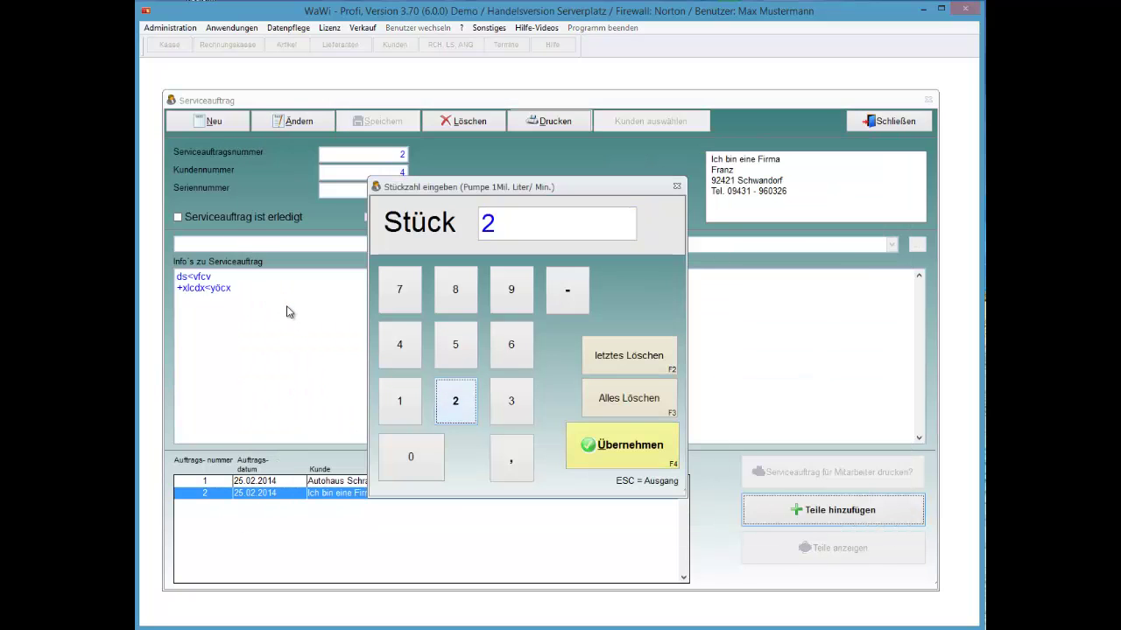
key("Return")
key("Return")
Add 6 pieces of "Die lustigen Ninjakämpfer" to the same service order, keeping the article description.
key("alt+t")
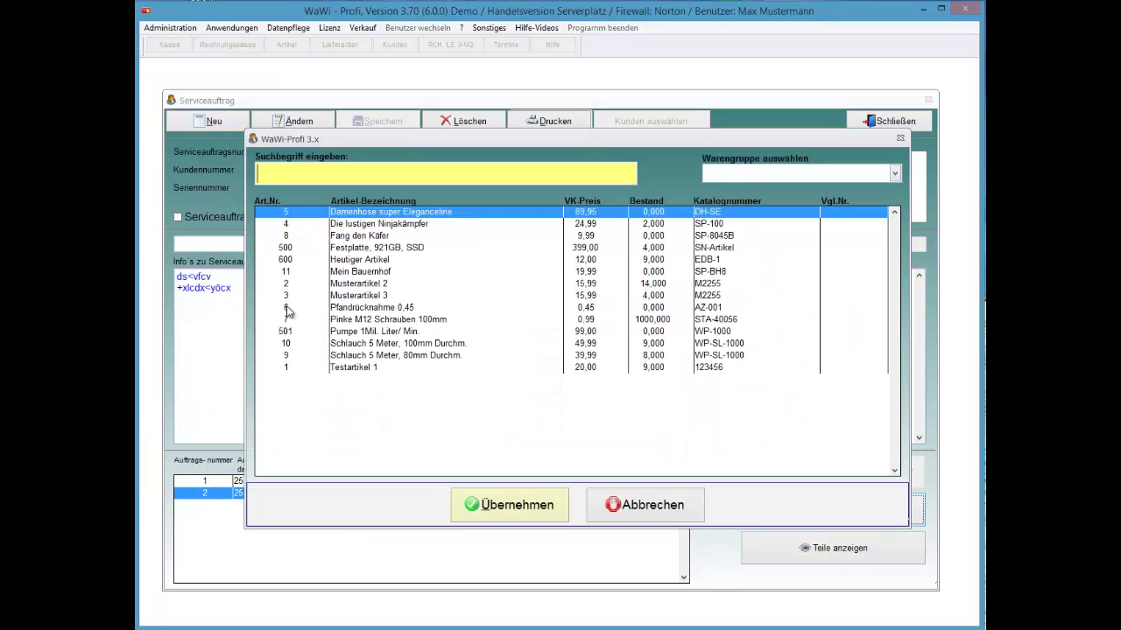
key("Tab")
key("Down")
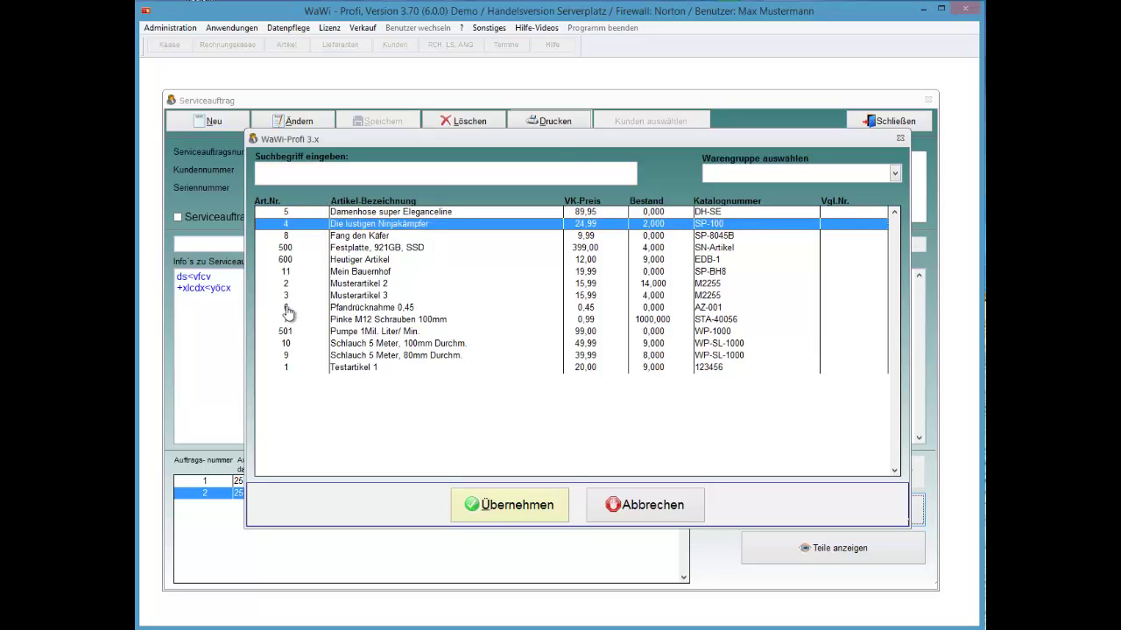
key("Return")
type("6")
key("Return")
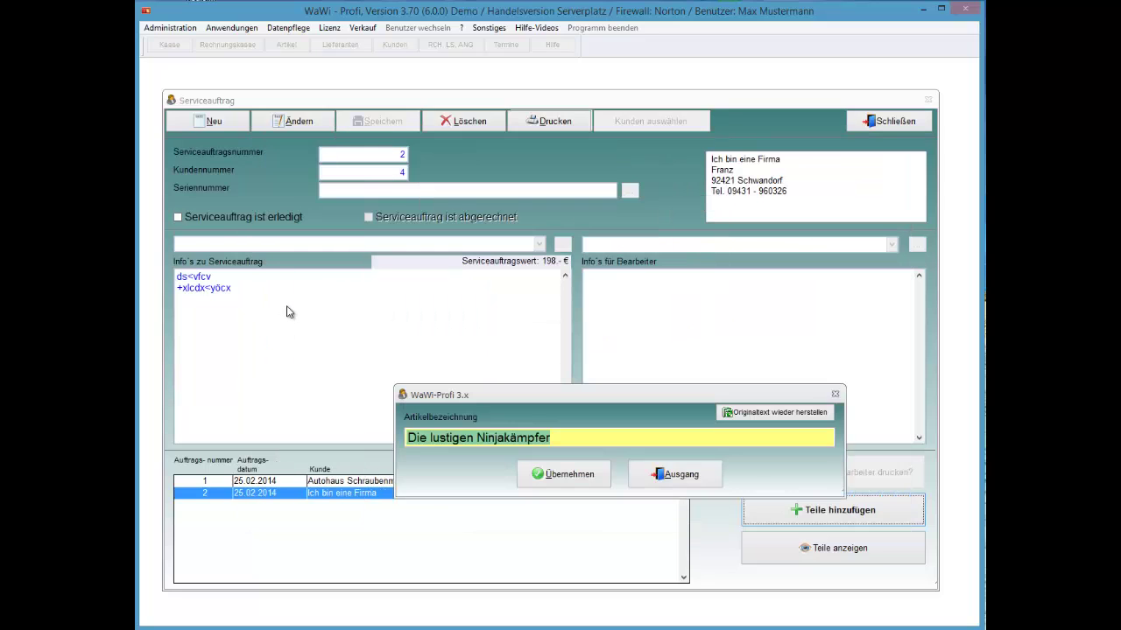
key("Return")
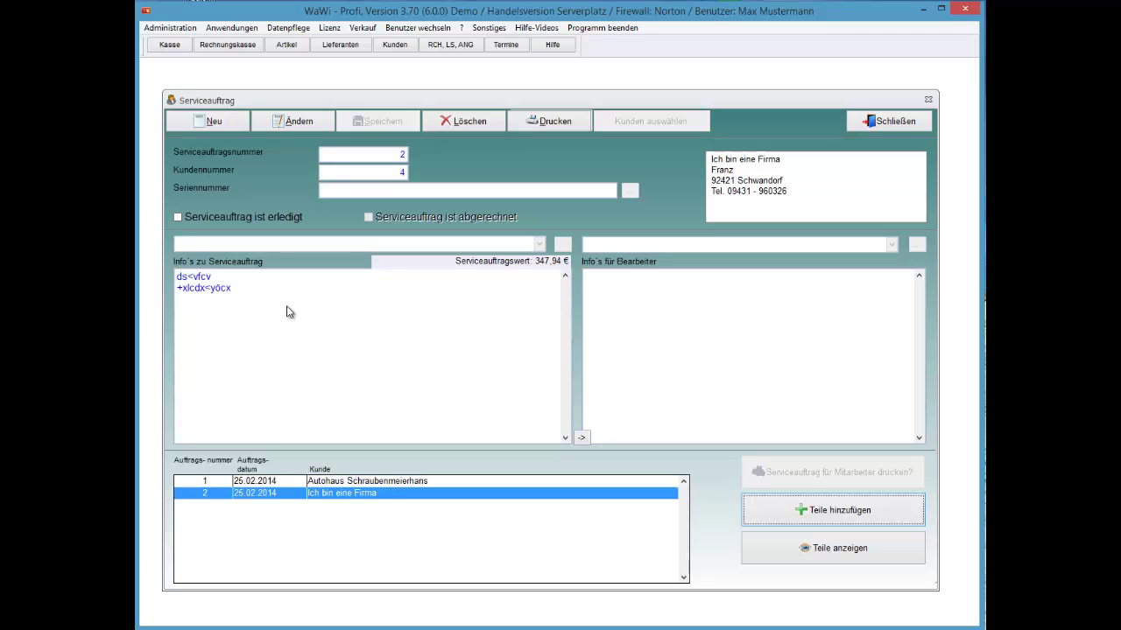
In the parts list of the "Ich bin eine Firma" service order, set the quantity of "Die lustigen Ninjakämpfer" to 4 and apply the change.
key("Up")
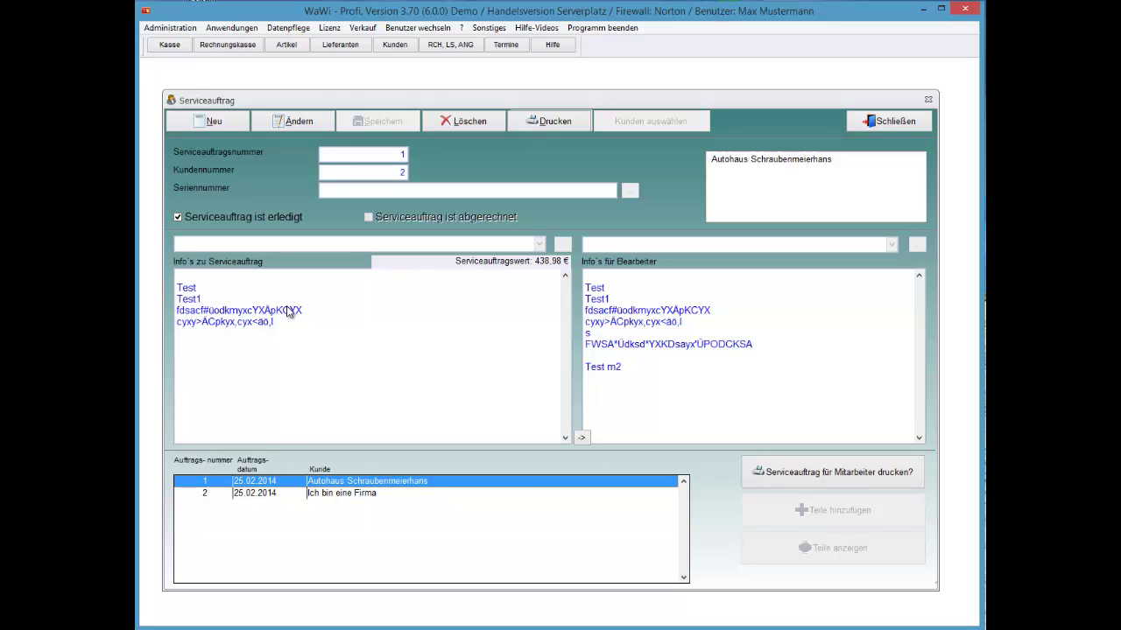
key("Down")
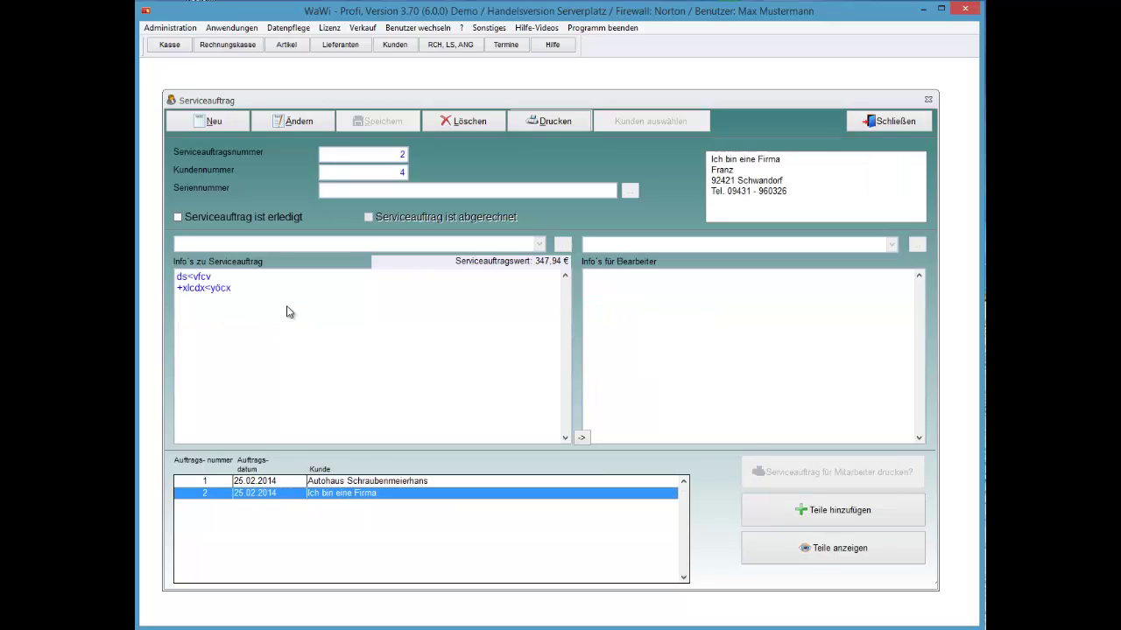
key("Tab")
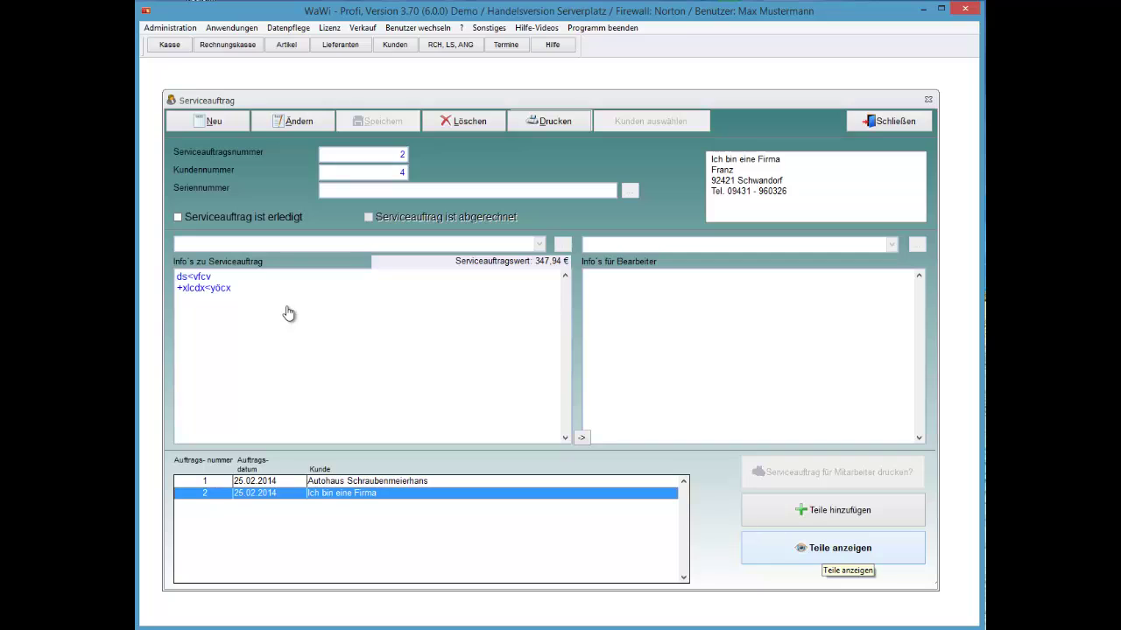
key("Return")
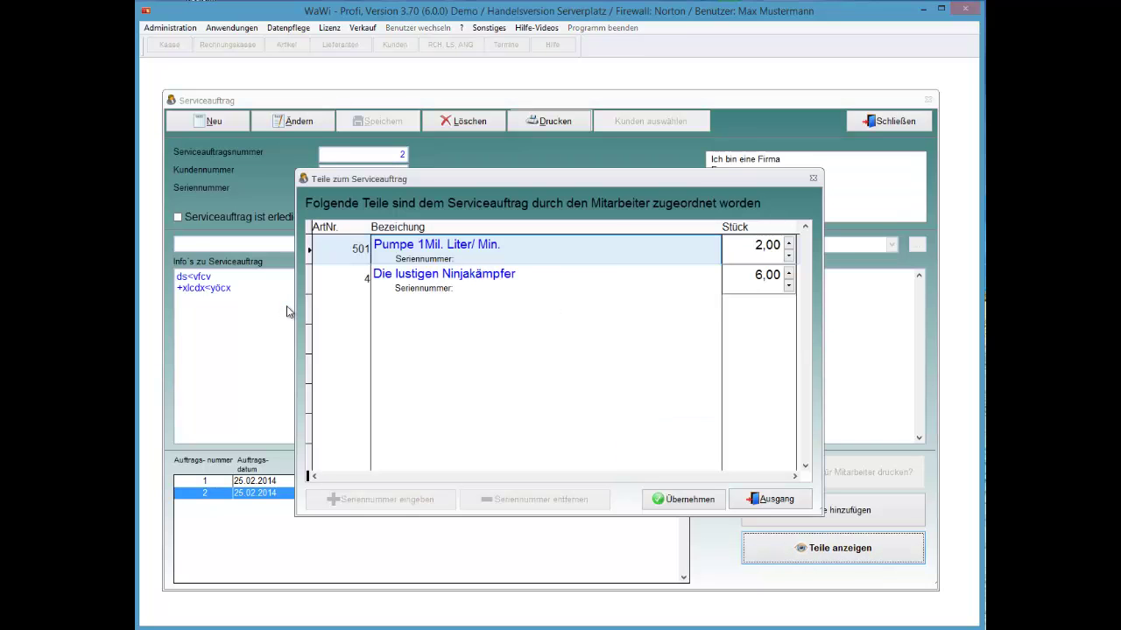
key("Down")
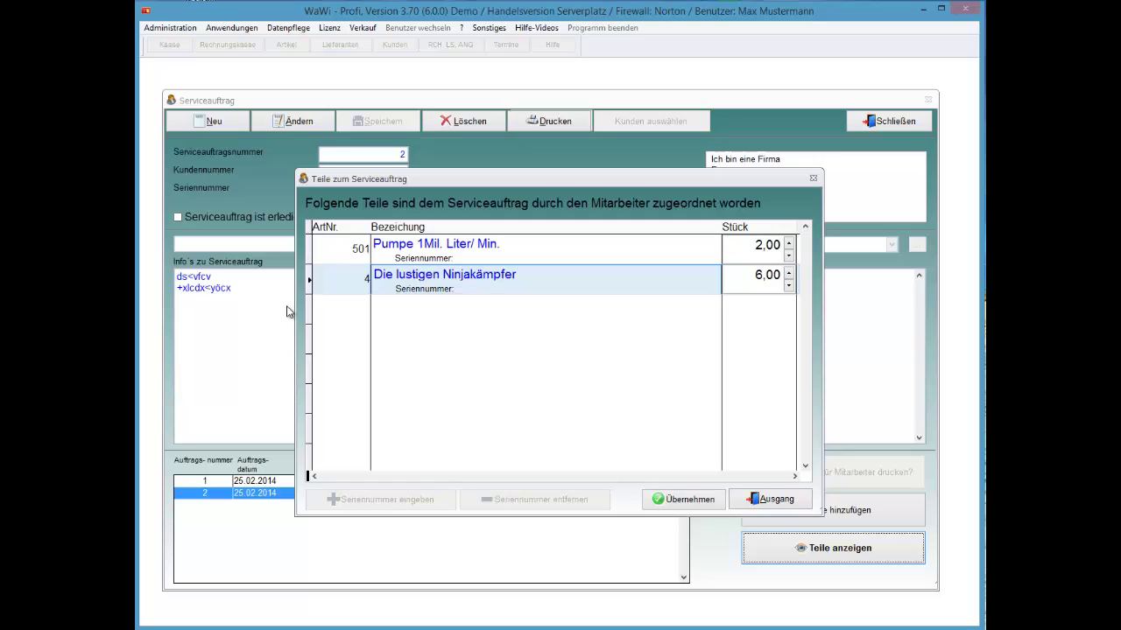
key("Tab")
type("4")
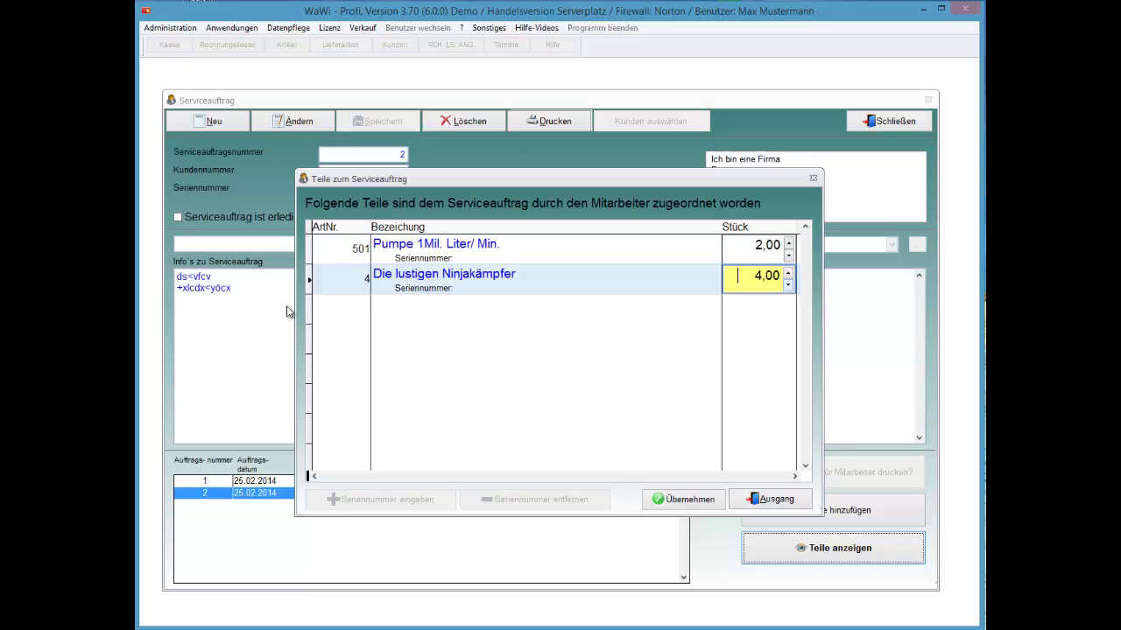
key("Down")
key("Up")
type("4")
key("Return")
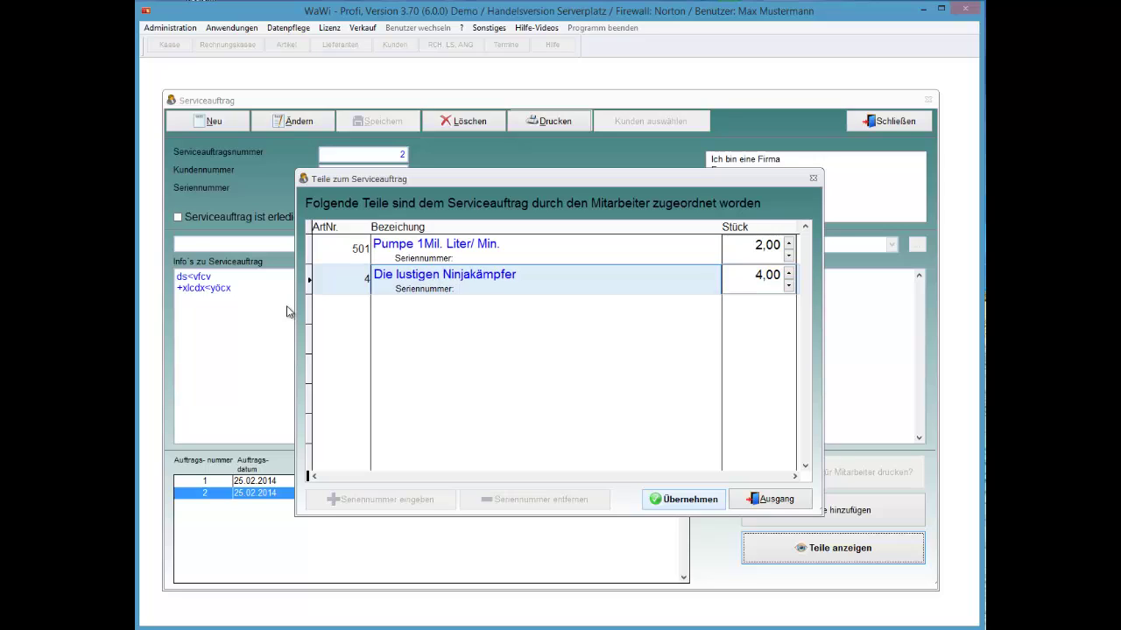
key("Return")
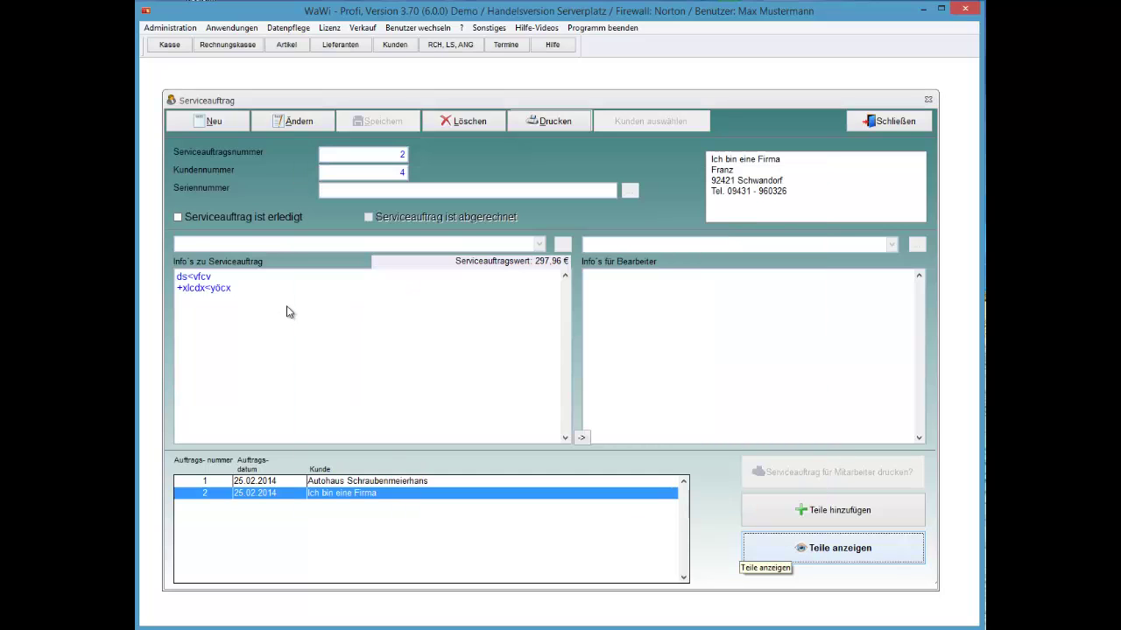
In the parts list of the "Ich bin eine Firma" service order, set the quantity of "Pumpe 1Mil. Liter/ Min." to 3 and apply it.
key("Down")
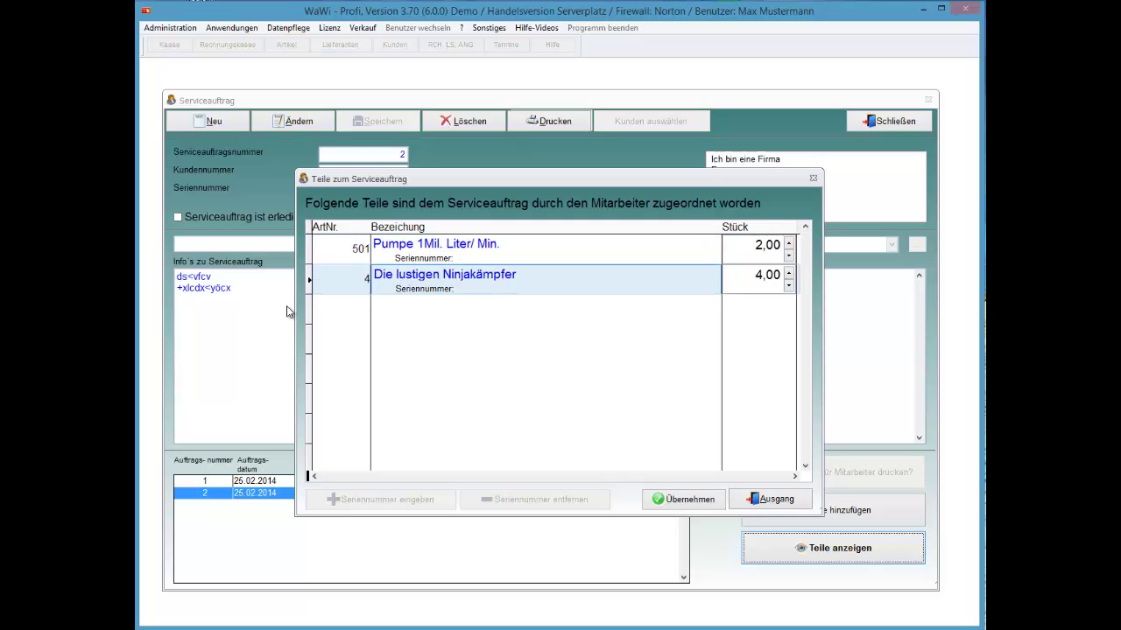
key("Up")
key("Up")
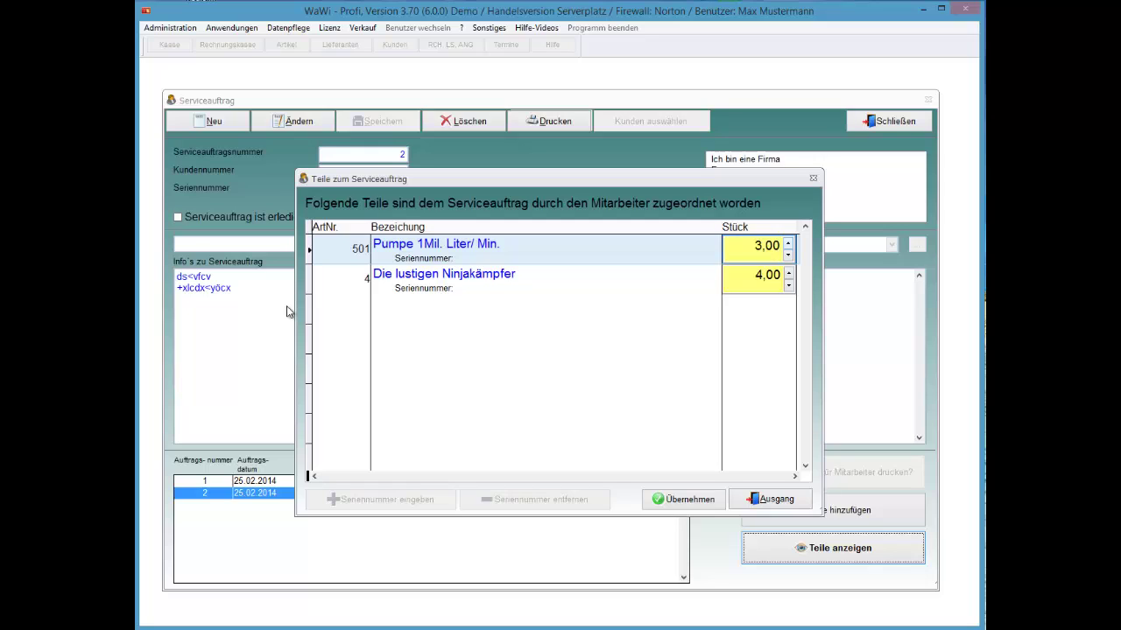
key("Return")
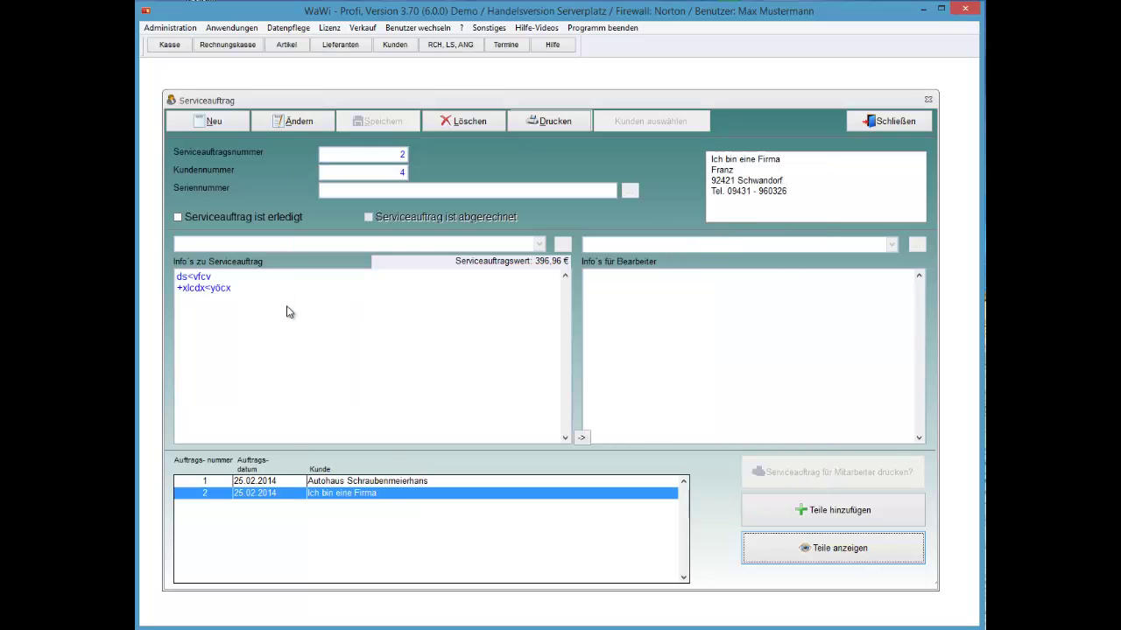
Mark the "Ich bin eine Firma" service order as completed (Serviceauftrag ist erledigt) and close the service order window.
key("space")
key("Return")
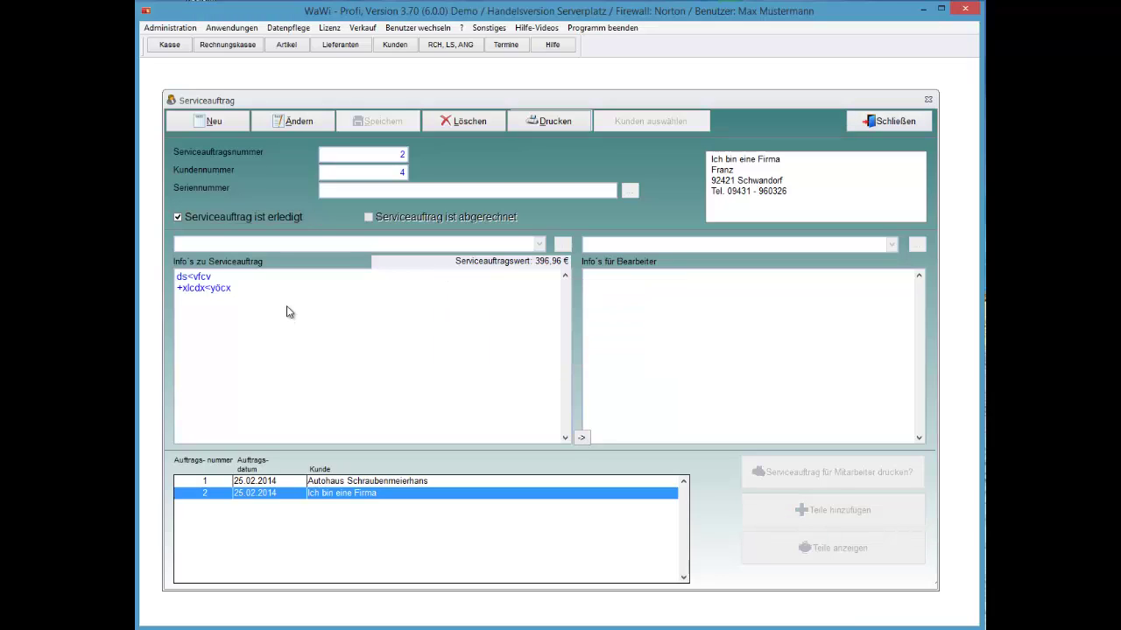
key("Escape")
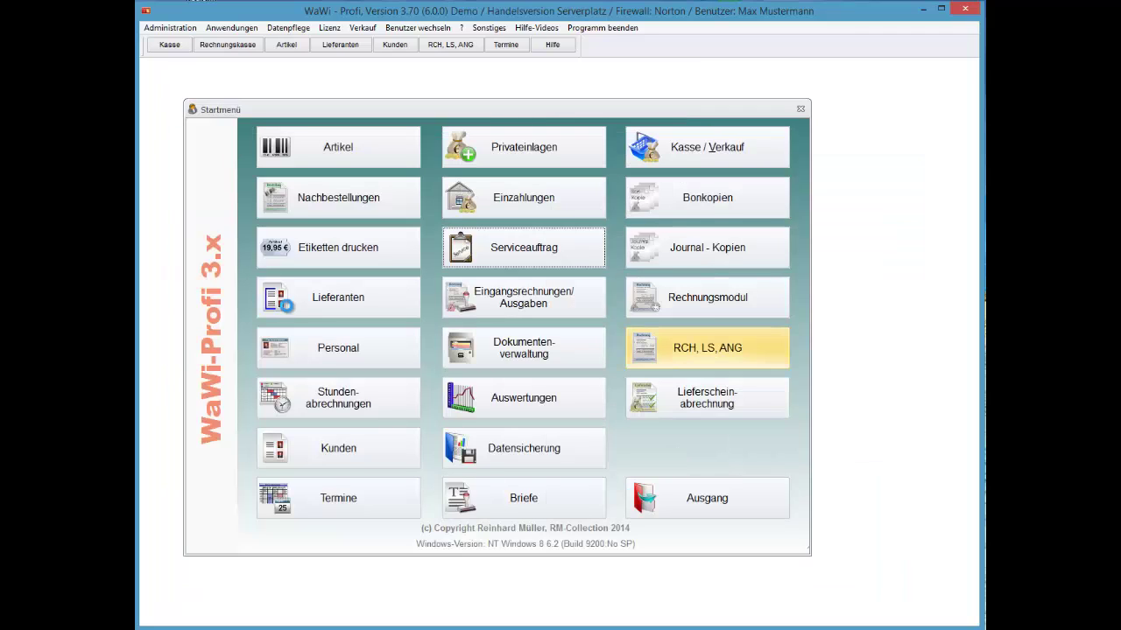
Open the Rechnungsmodul to start a new invoice sale, leaving the RCH, LS, ANG overview if it is open.
key("Return")
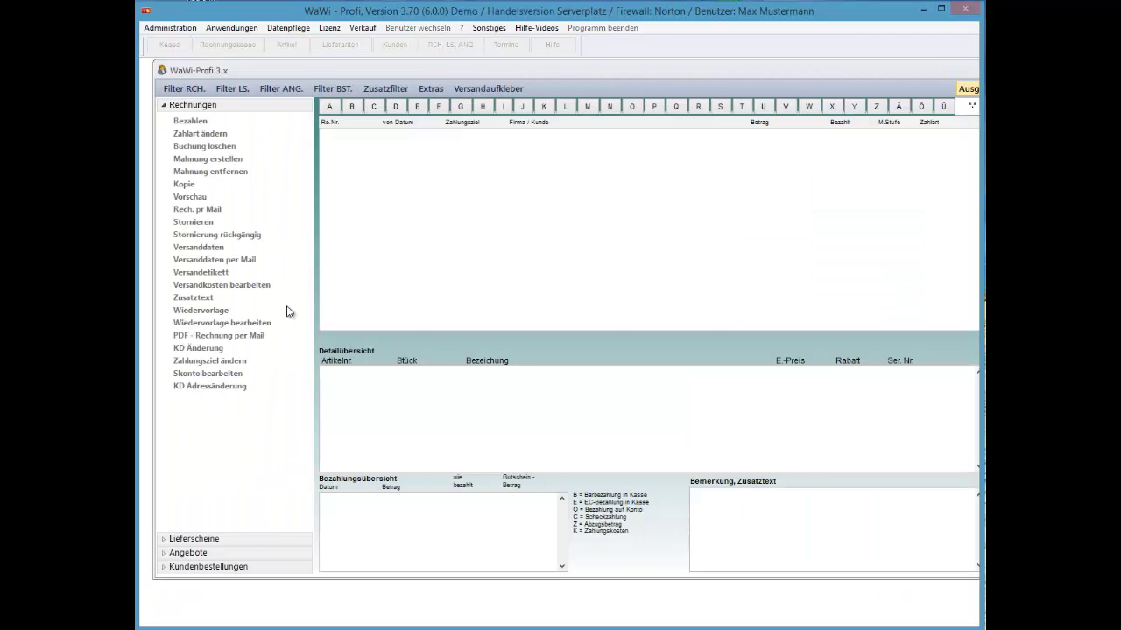
key("Escape")
key("Up")
key("Return")
key("Return")
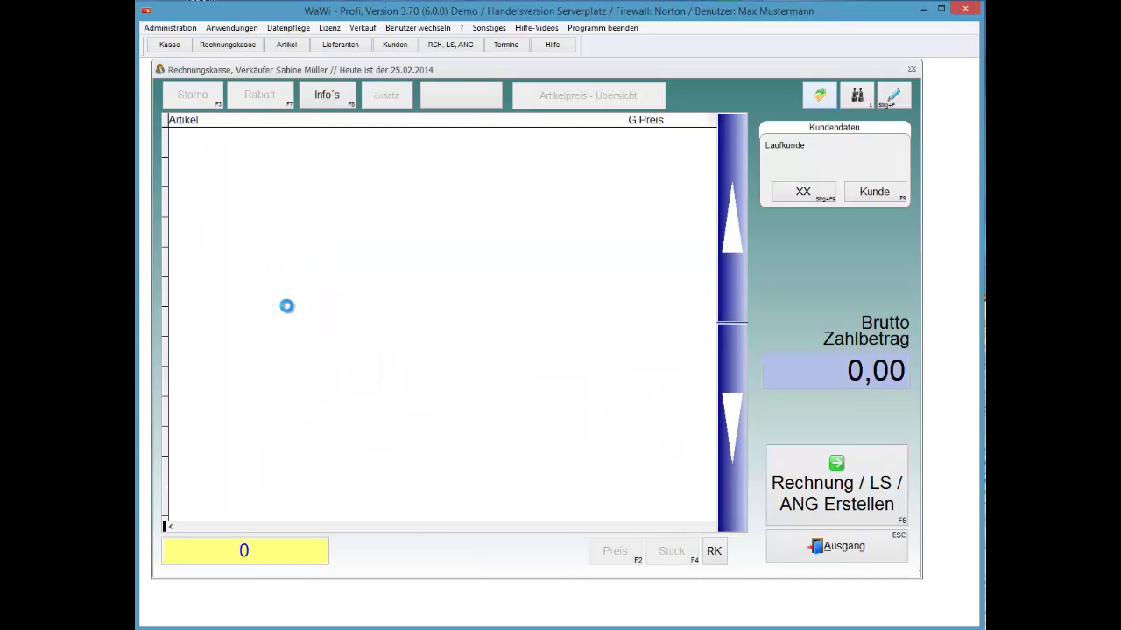
Open the service order billing list for loading into the invoice register and compare the parts assigned to the two orders.
key("ctrl+f")
key("Down")
key("Down")
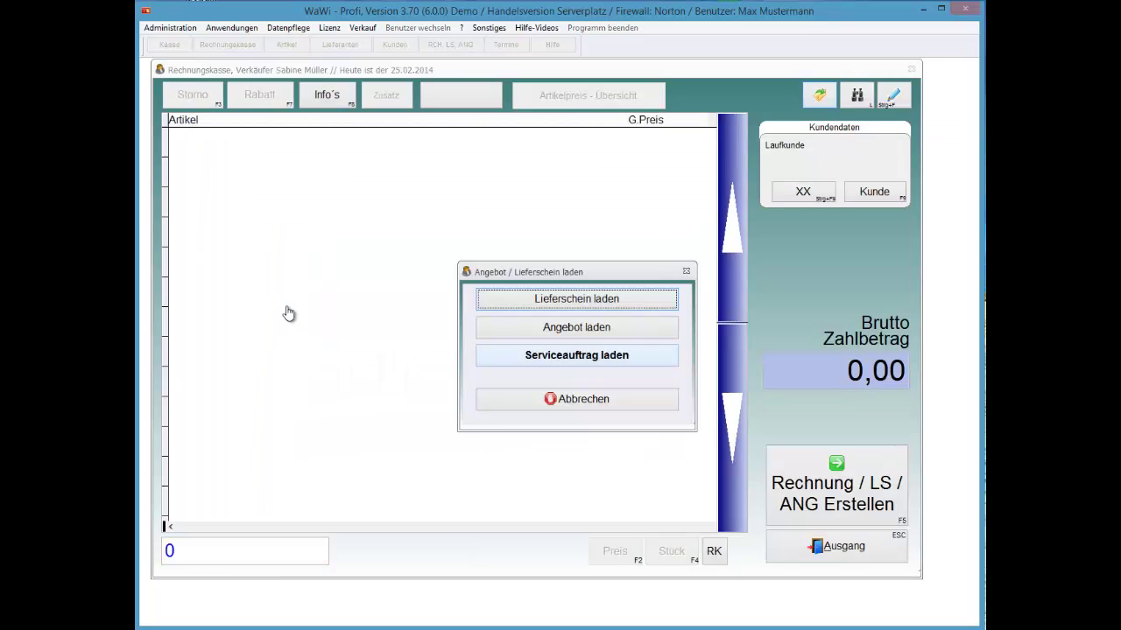
key("Return")
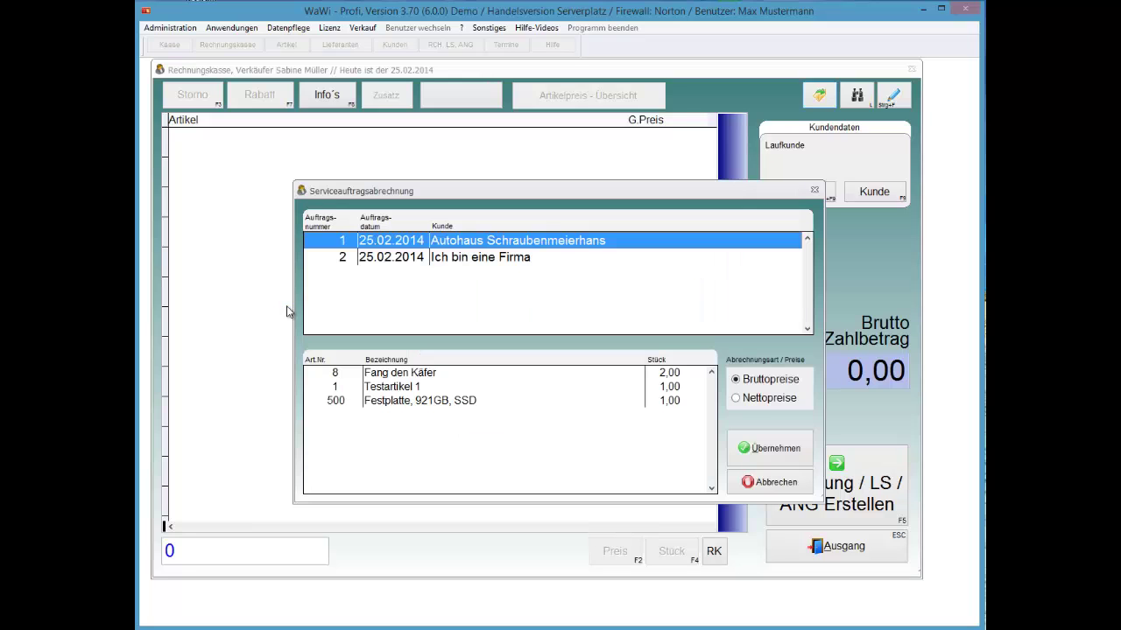
key("Down")
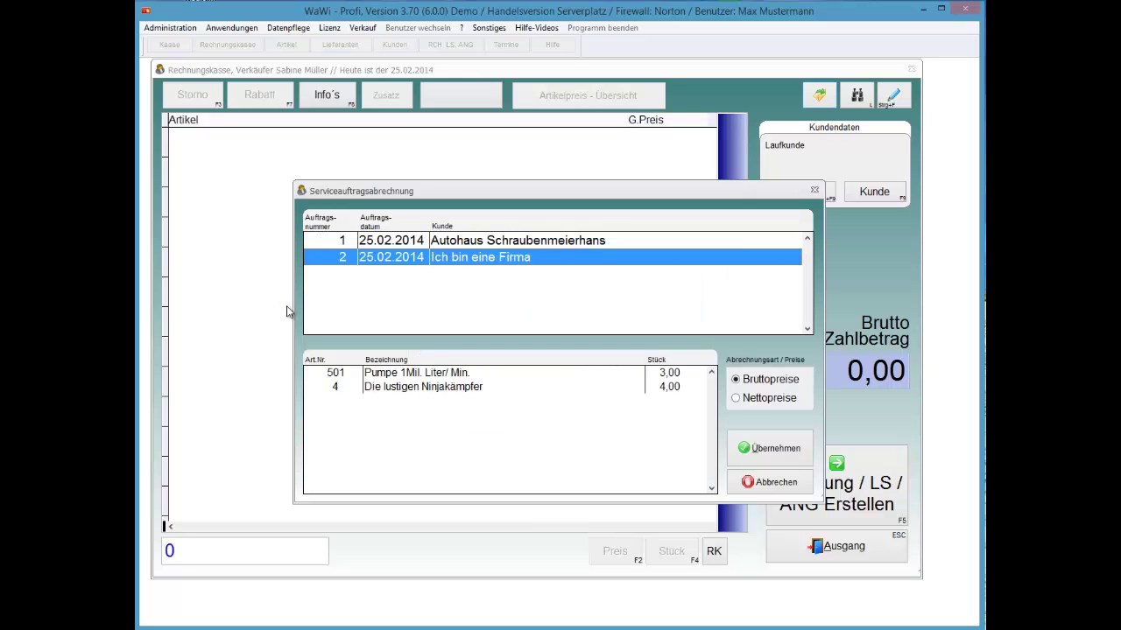
key("Up")
key("Down")
key("Up")
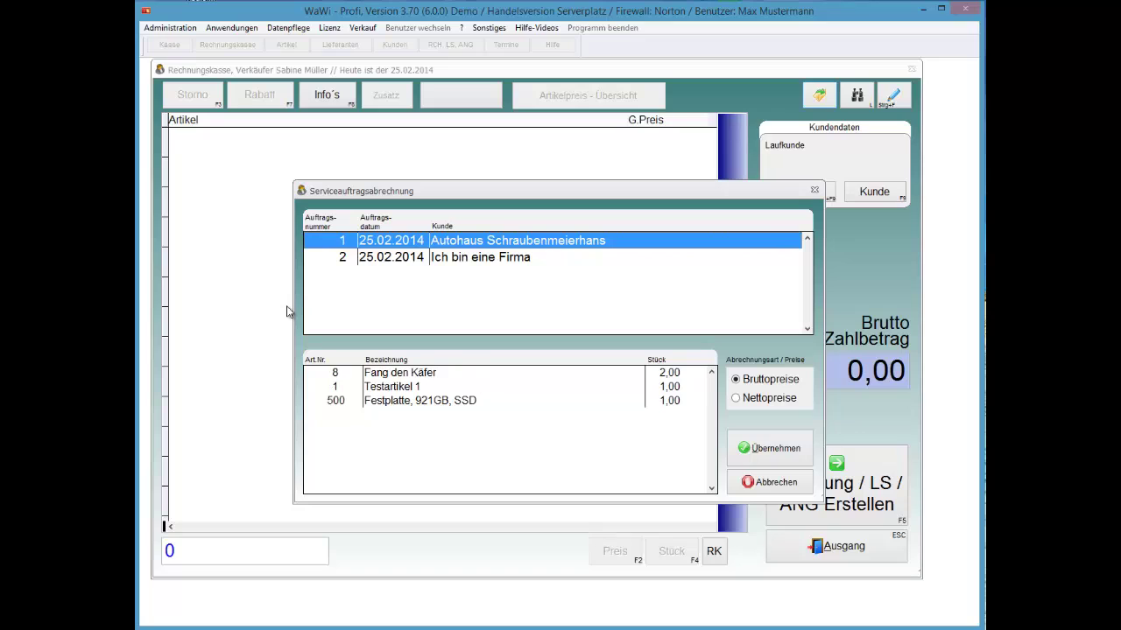
Load the "Ich bin eine Firma" service order into the invoice register with gross prices (Bruttopreise).
key("Down")
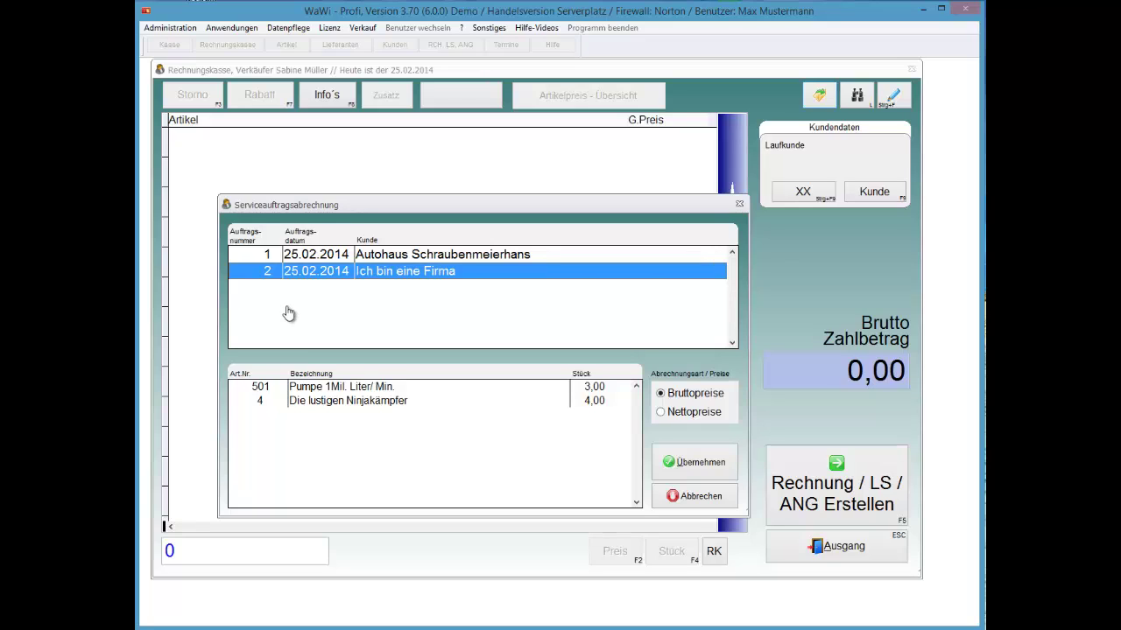
key("Tab")
key("Tab")
key("Tab")
key("Return")
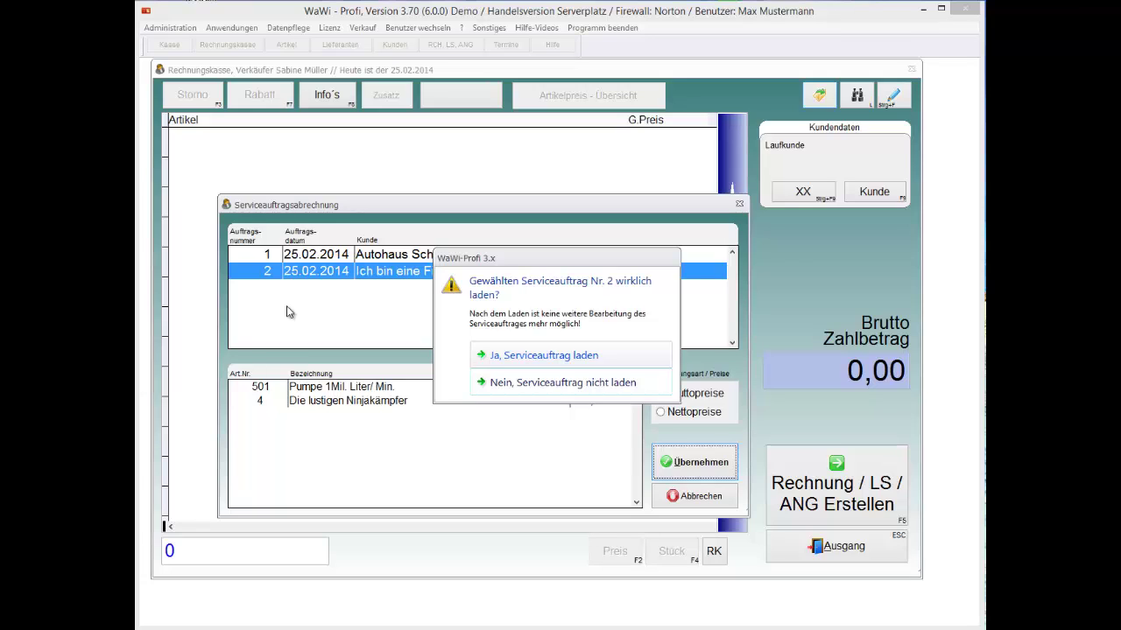
key("Tab")
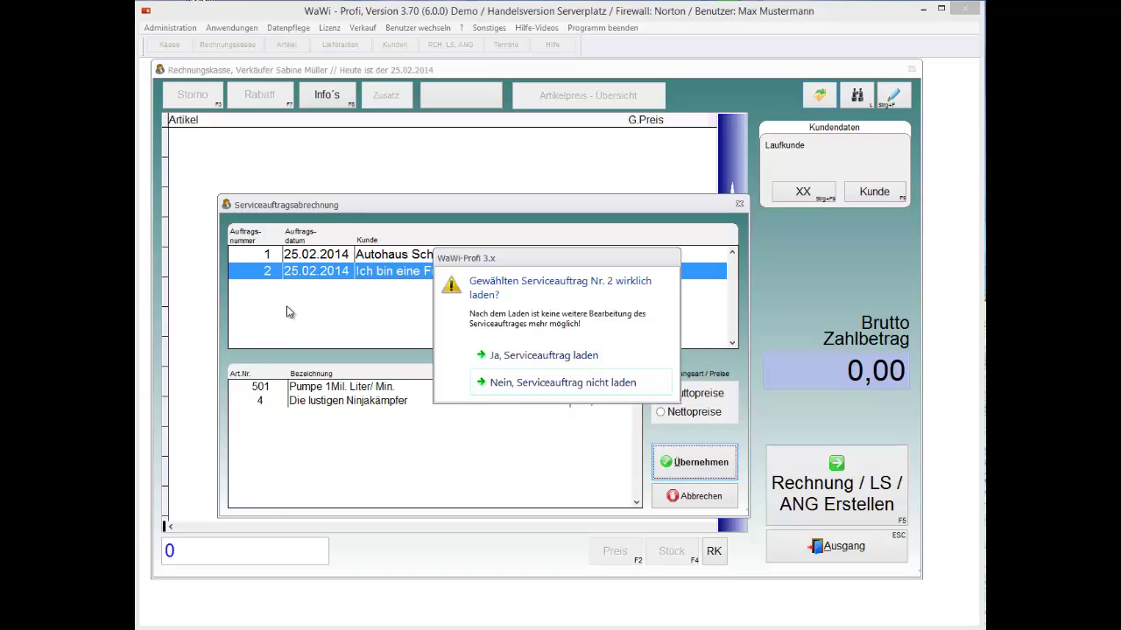
key("Tab")
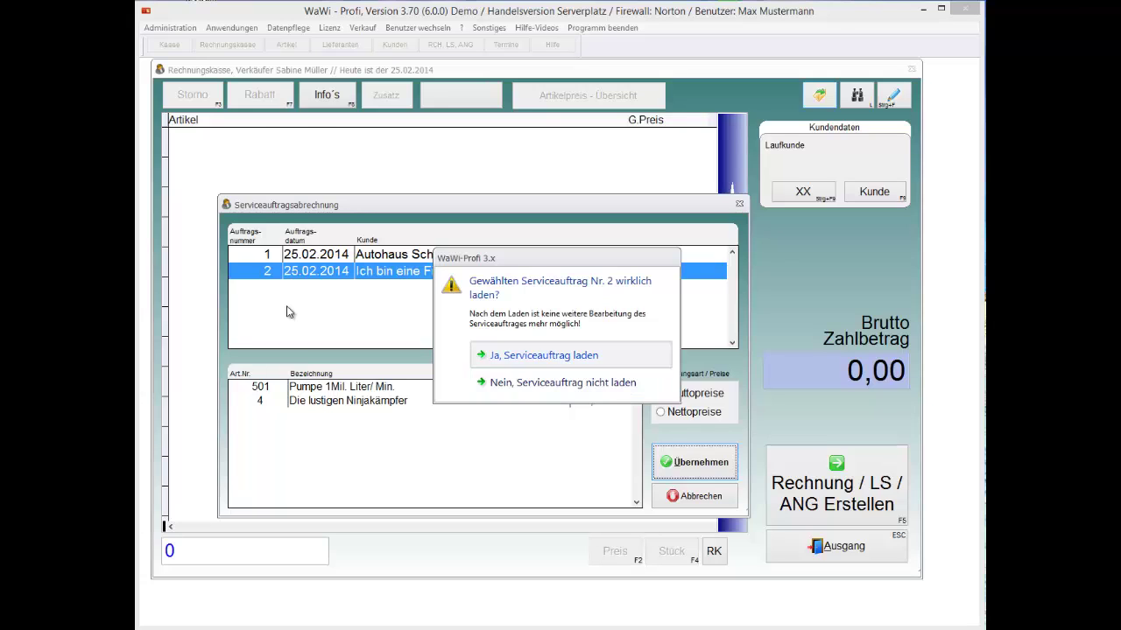
key("Return")
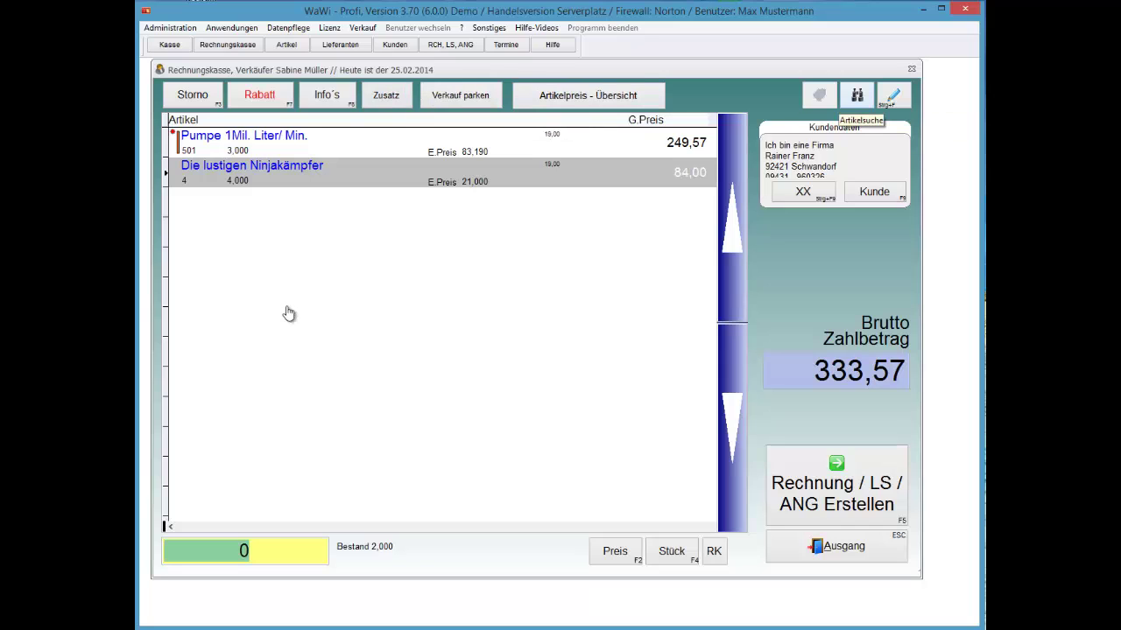
Add 1 piece of "Musterartikel 3" at 15,99 to the invoice sale and dismiss the article's sales information.
key("l")
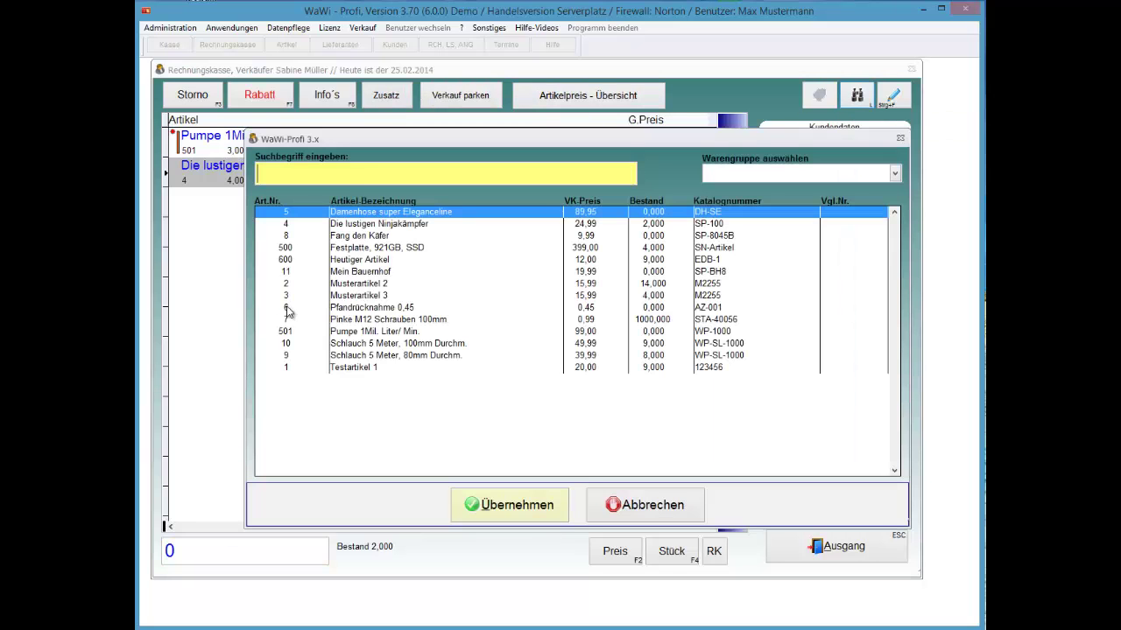
left_click(285, 299)
key("Return")
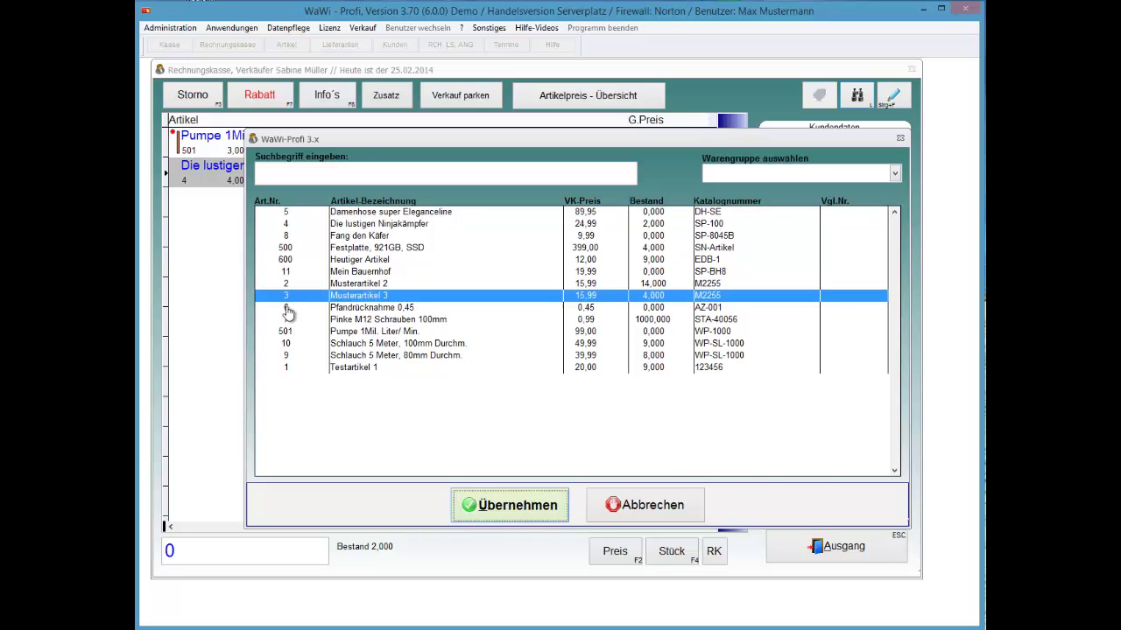
key("Return")
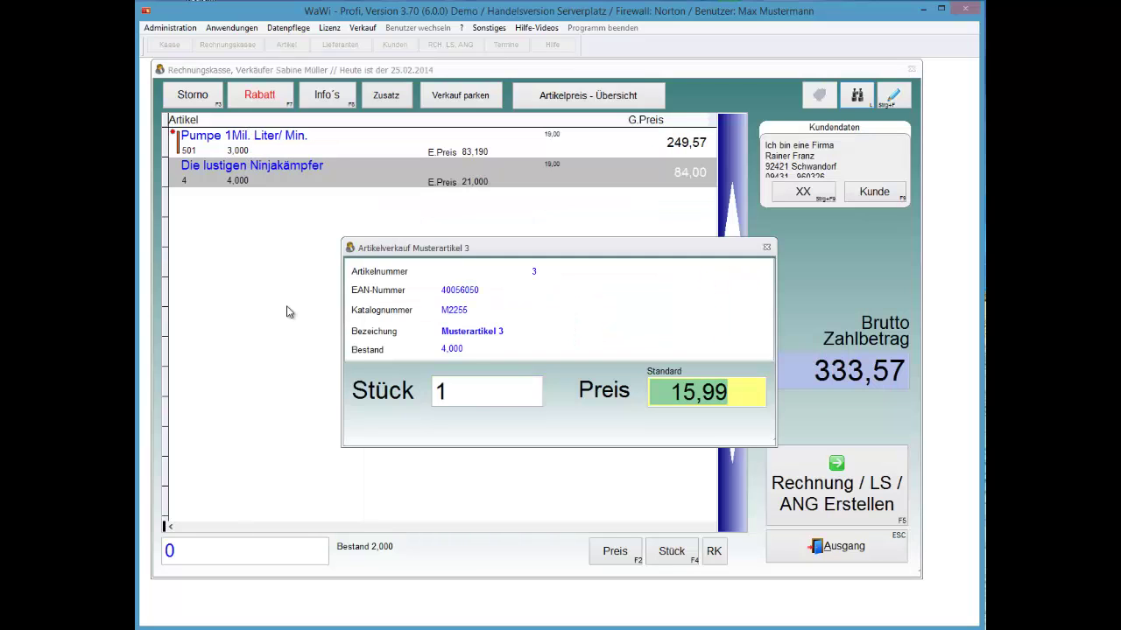
key("Return")
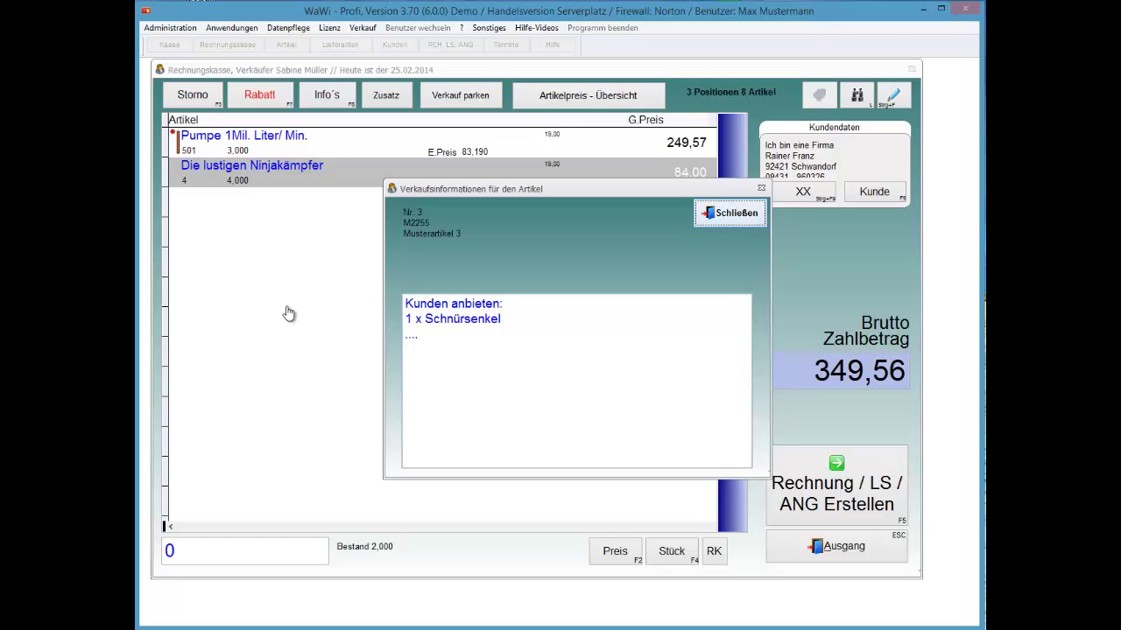
key("Return")
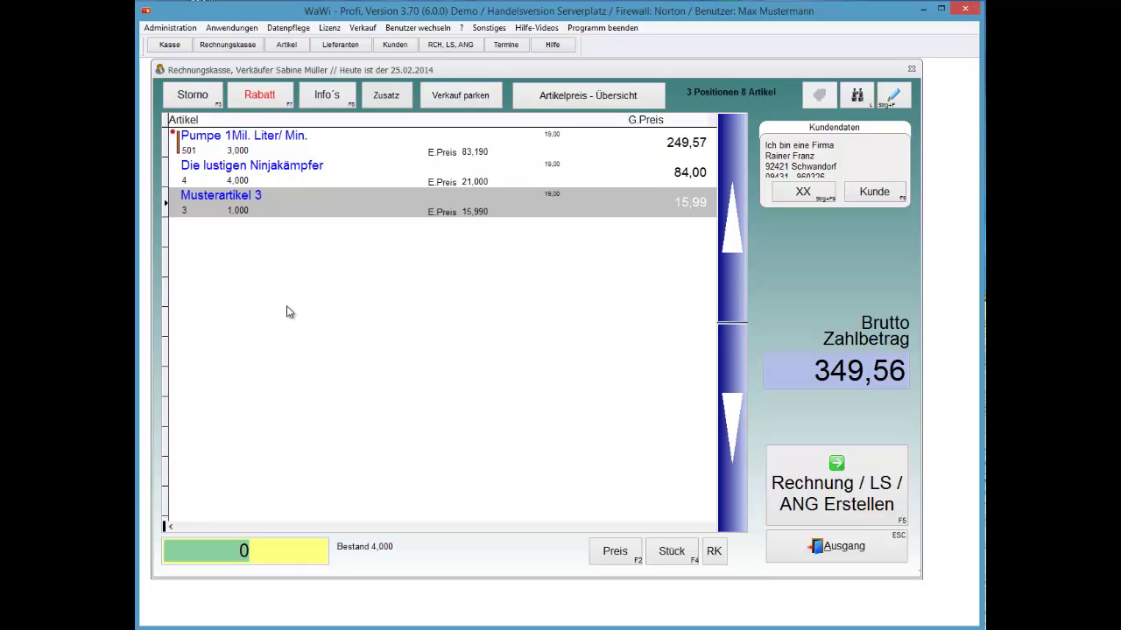
Create the sale as a Rechnung with the delivery option "andere", and decline sending it by mail.
key("F5")
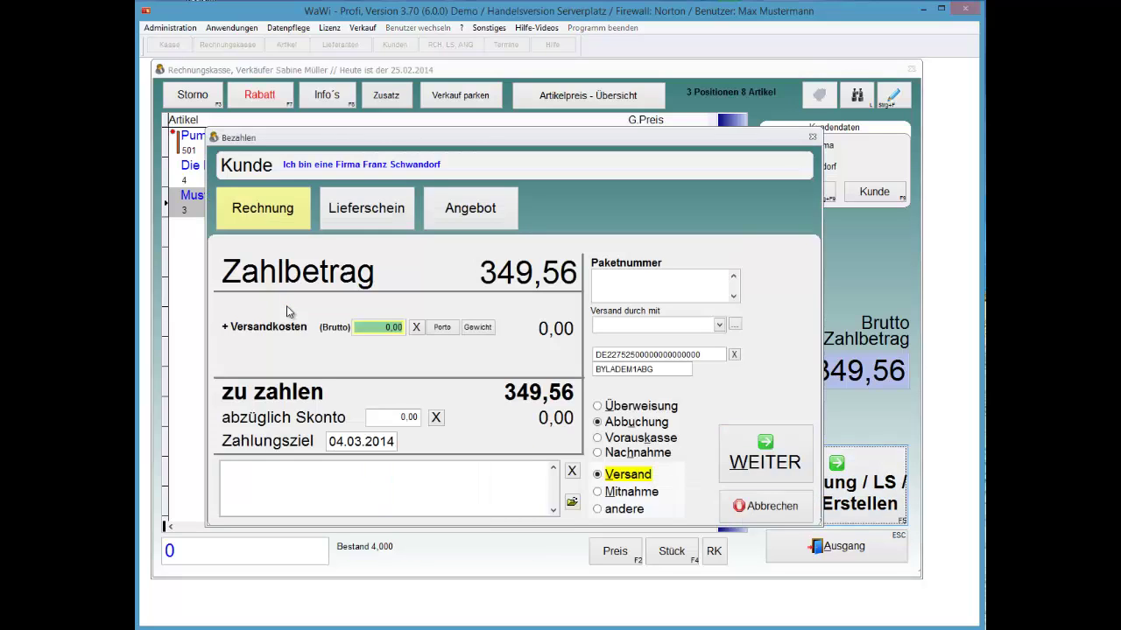
key("alt+a")
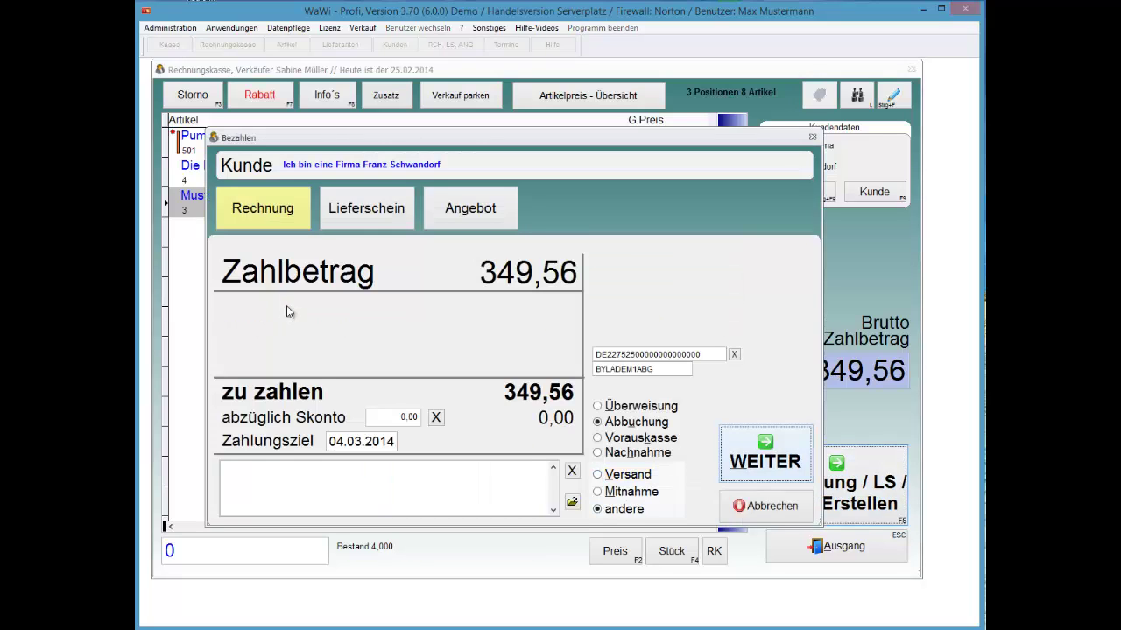
key("Return")
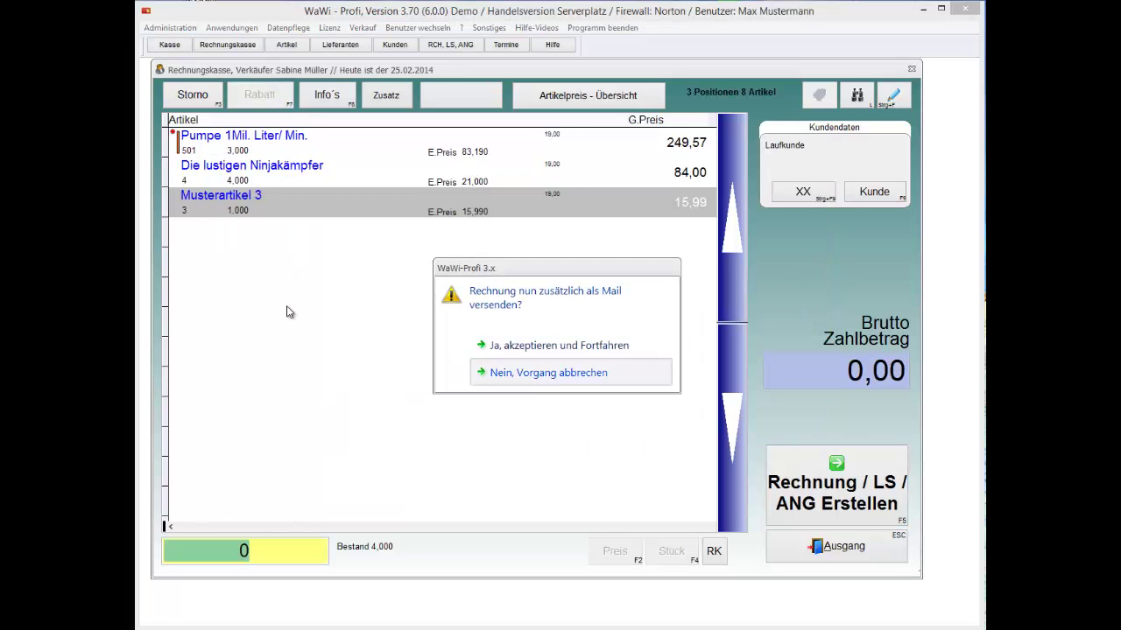
key("Return")
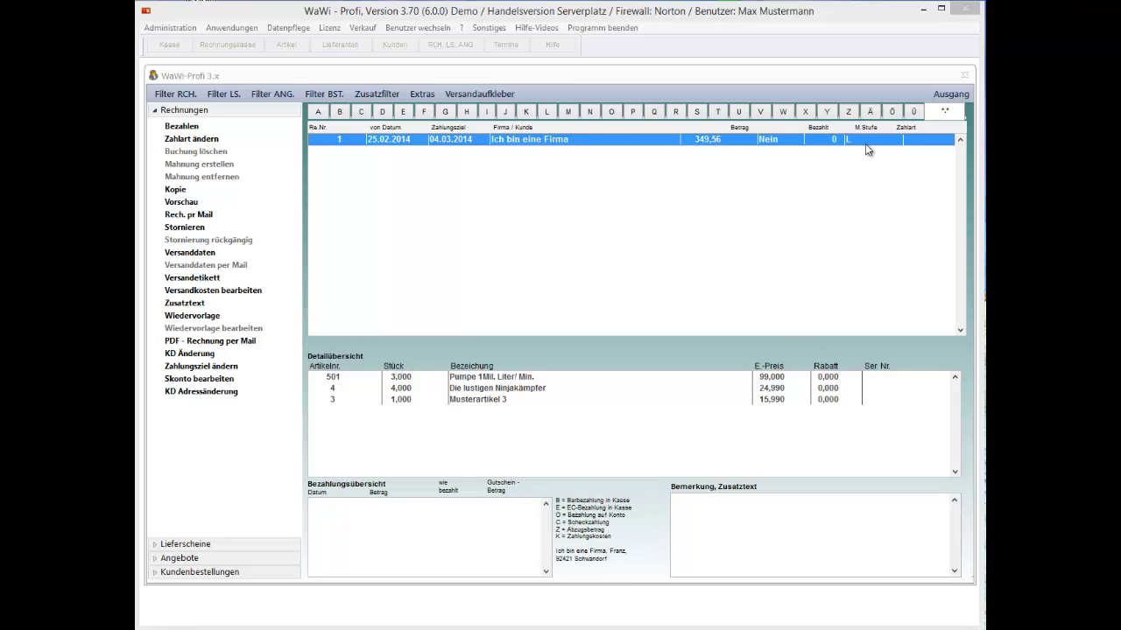
Exit the overview of invoices, delivery notes and quotes and return to the start menu.
left_click(943, 94)
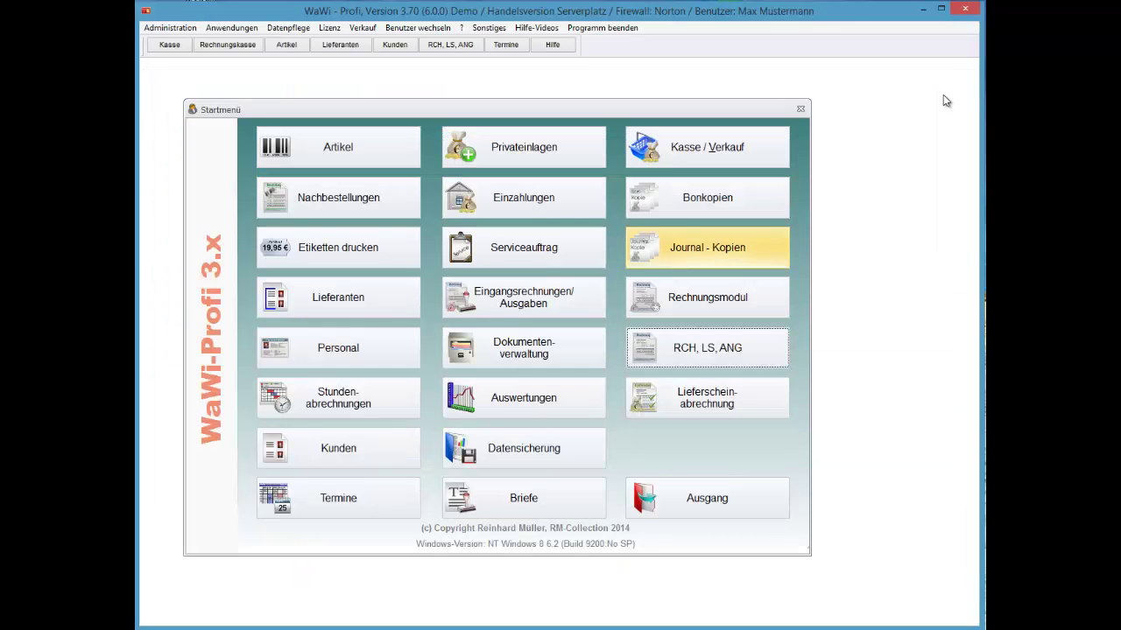